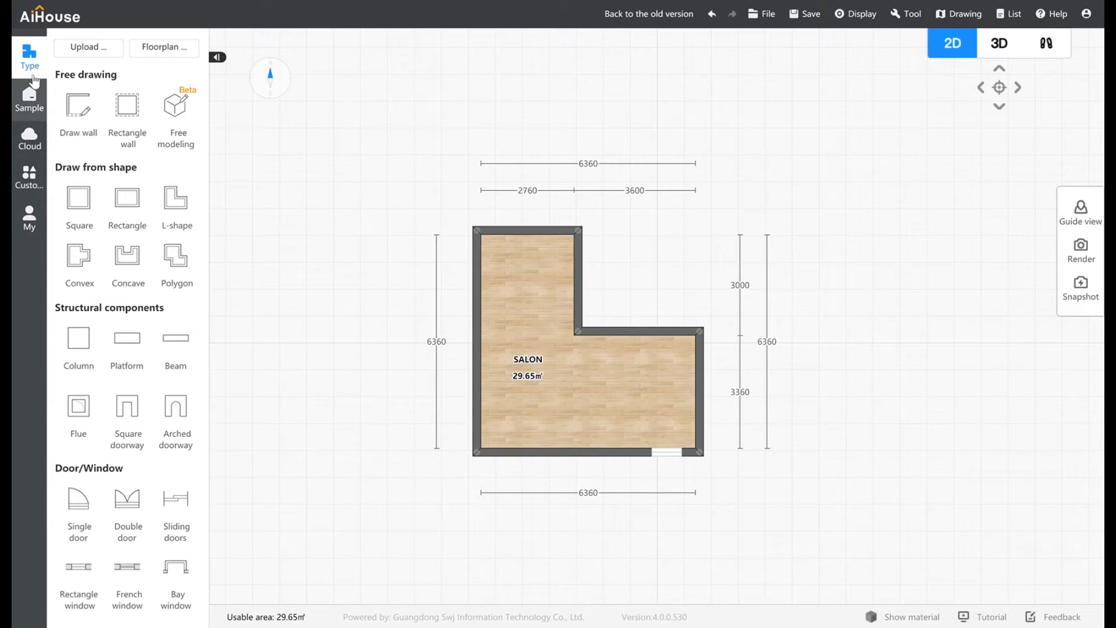
Place a platform in the salon, stretch it to about 2720 × 6340 over the room's long wing, and inspect it in 3D
left_click(130, 345)
left_click(531, 311)
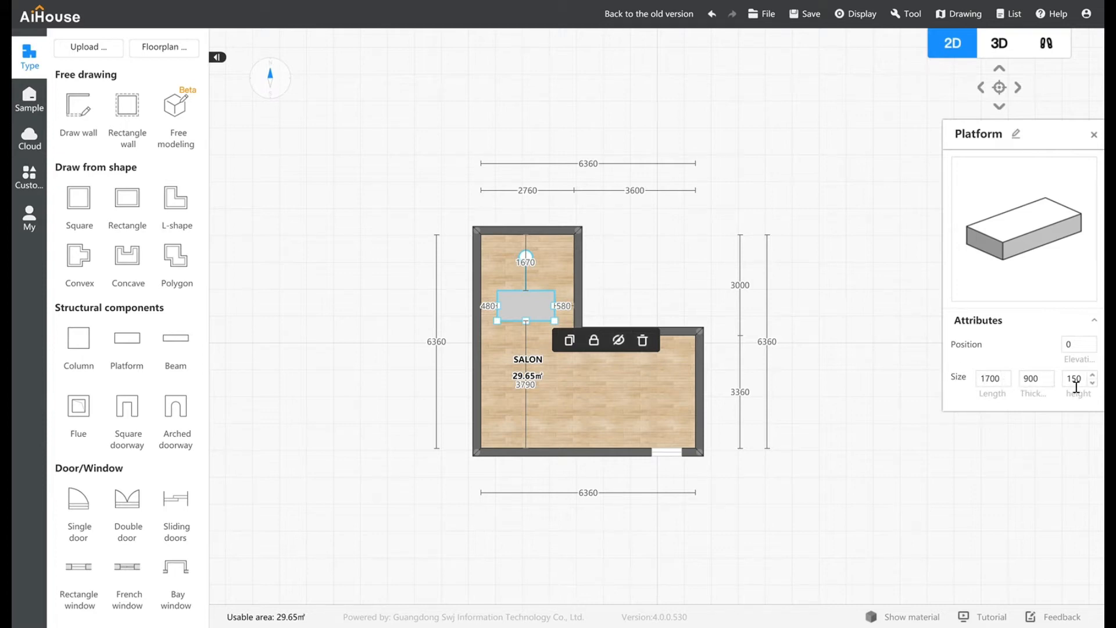
left_click_drag(538, 306, 522, 251)
left_click(525, 251)
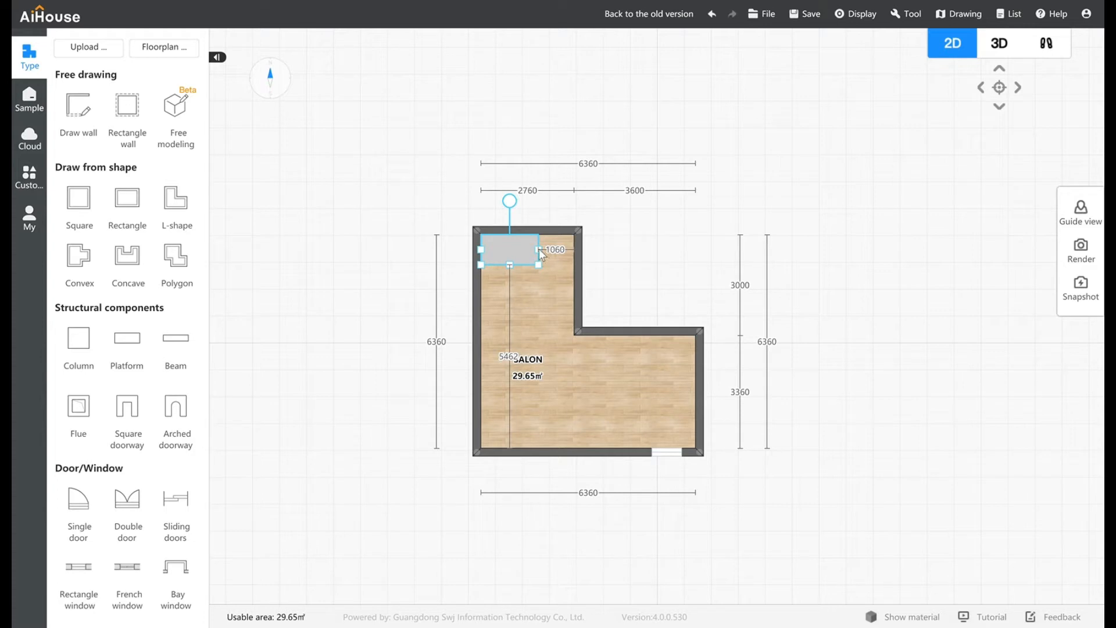
left_click_drag(559, 259, 539, 458)
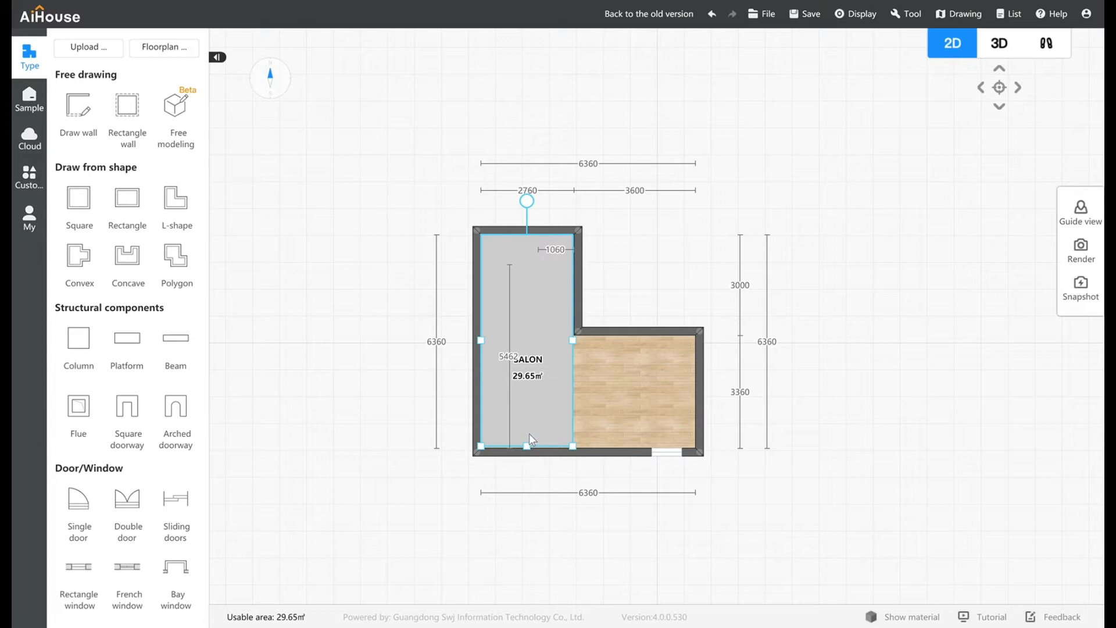
left_click(1001, 44)
left_click_drag(915, 251, 798, 242)
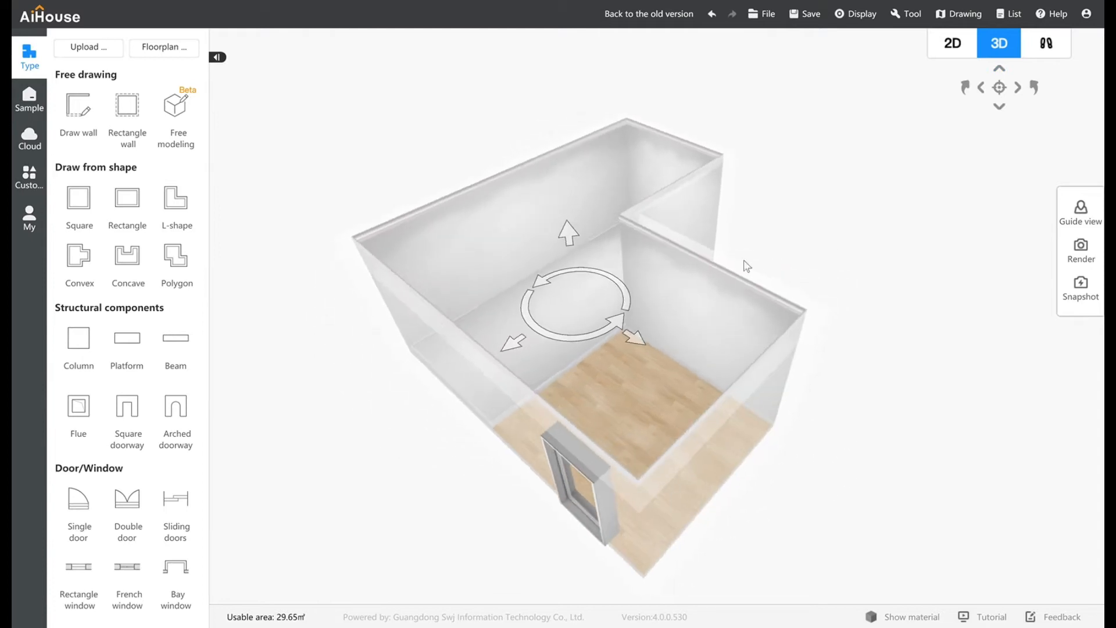
double_click(705, 401)
right_click_drag(735, 406, 674, 400)
scroll(514, 376, "up", 3)
right_click_drag(514, 376, 623, 387)
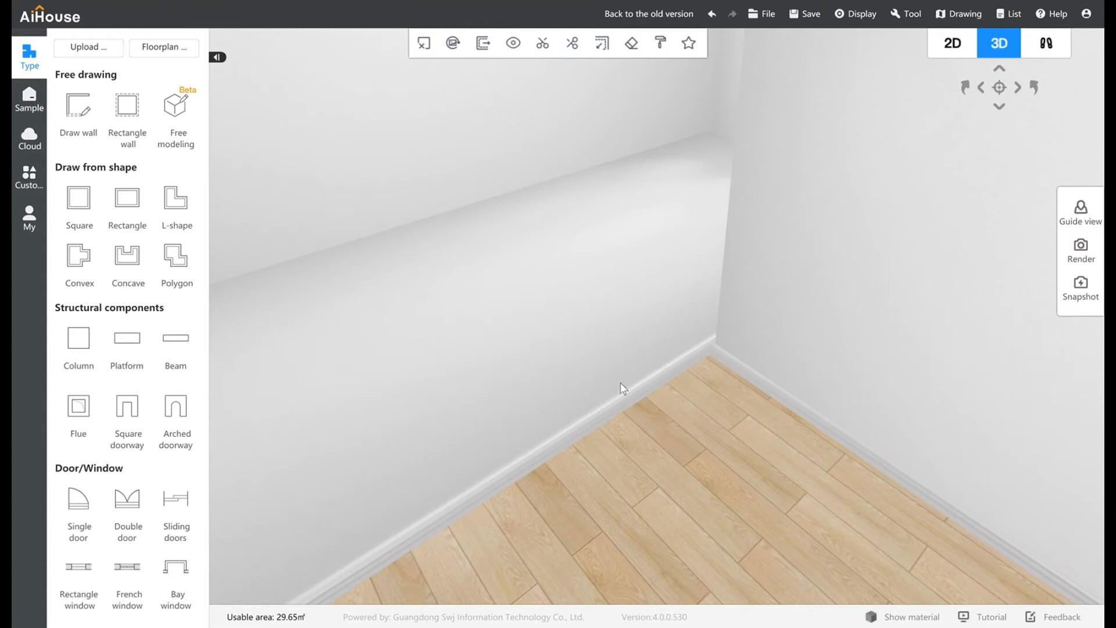
Set the large platform's height to 1000 and check the raised floor in 3D
left_click(869, 441)
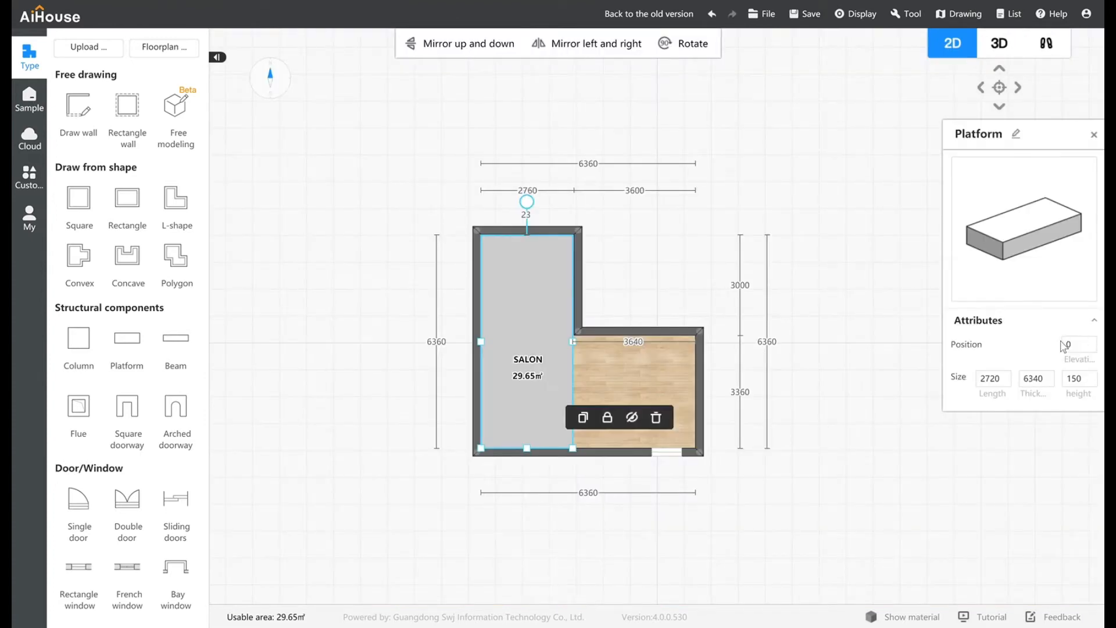
double_click(1075, 378)
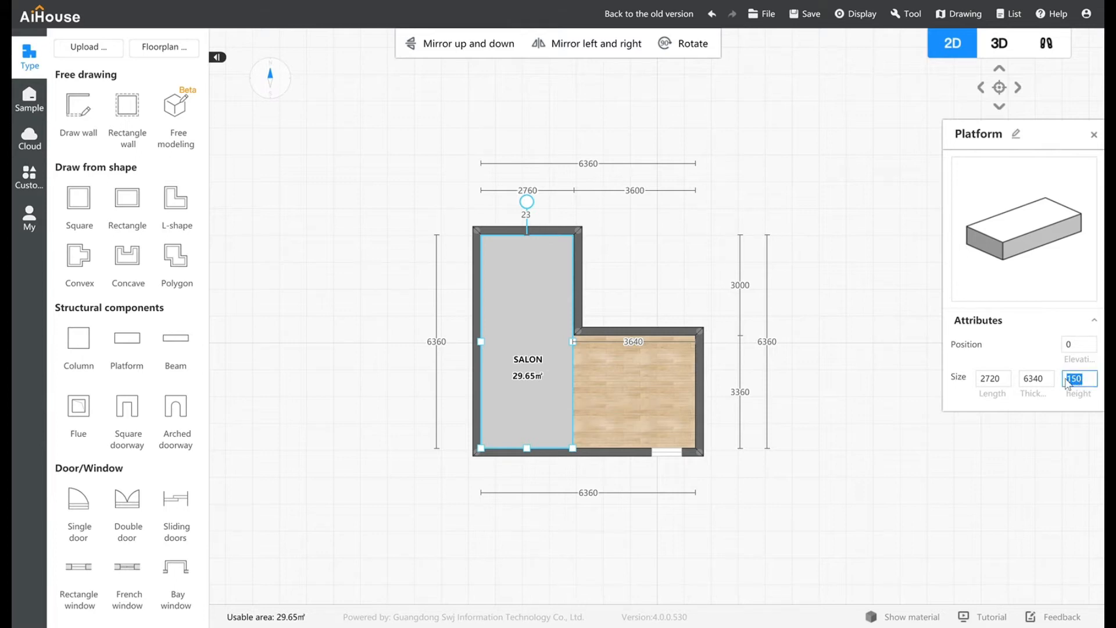
type("10")
left_click(999, 43)
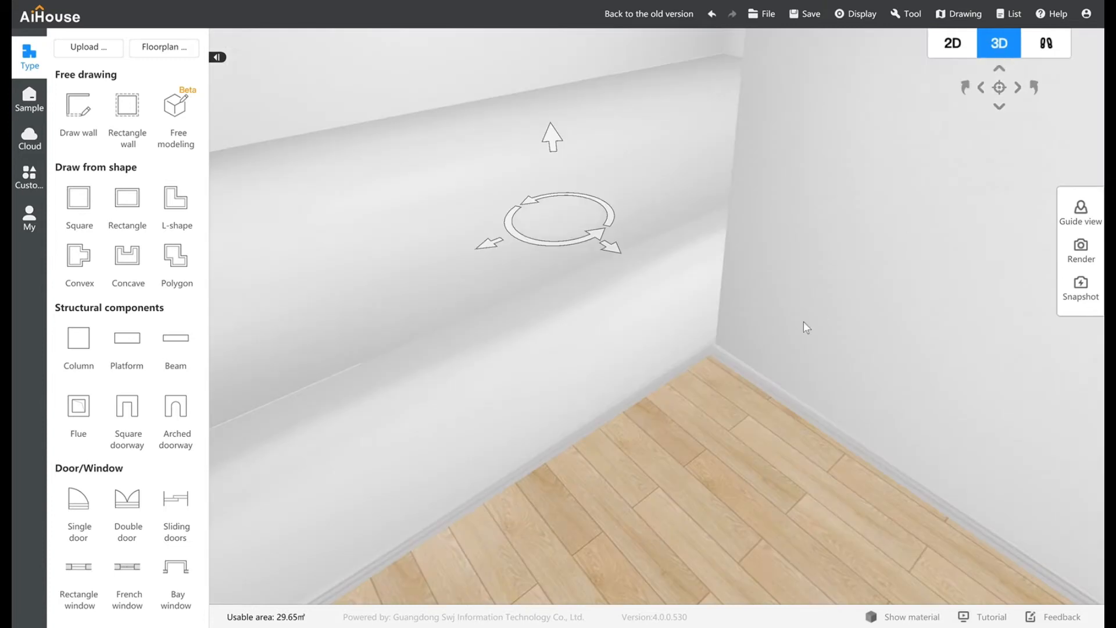
left_click_drag(755, 325, 779, 288)
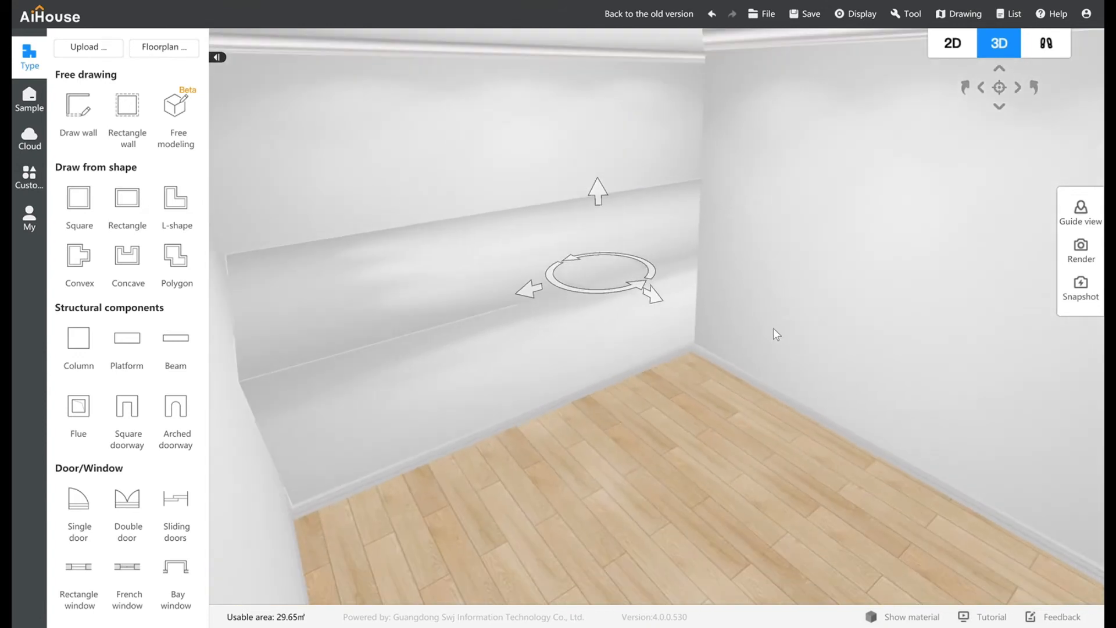
left_click(758, 373)
mouse_move(758, 373)
left_mouse_down()
mouse_move(727, 360)
mouse_move(805, 377)
mouse_move(755, 381)
left_mouse_up()
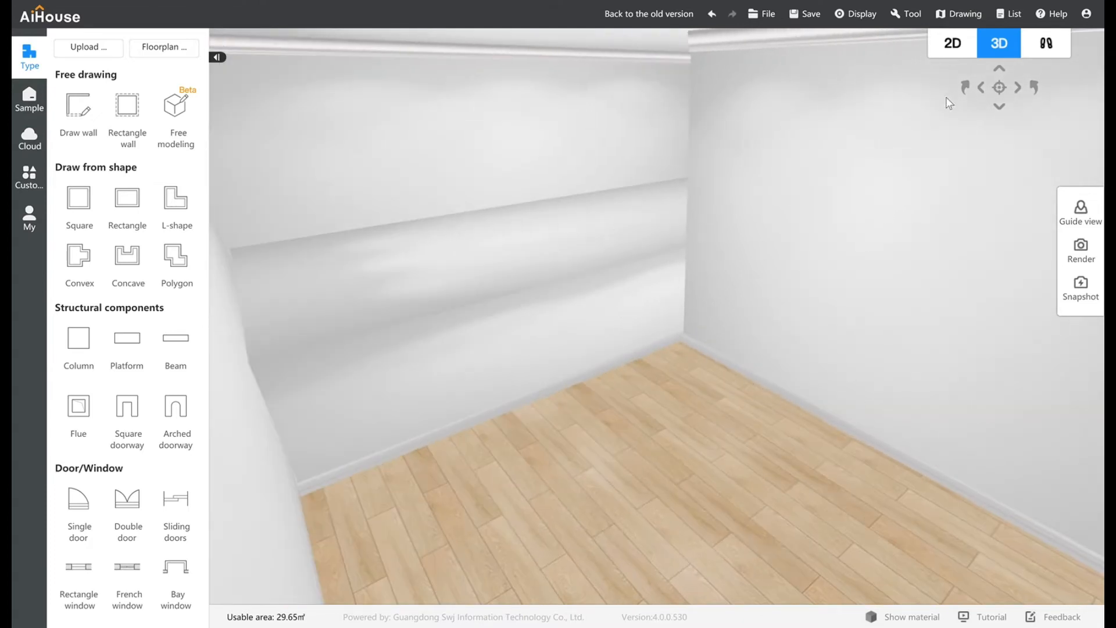
Extend the large platform's inner edge in the 2D plan to line up with the room's inner wall corner
left_click(953, 57)
left_click(553, 319)
left_click(515, 298)
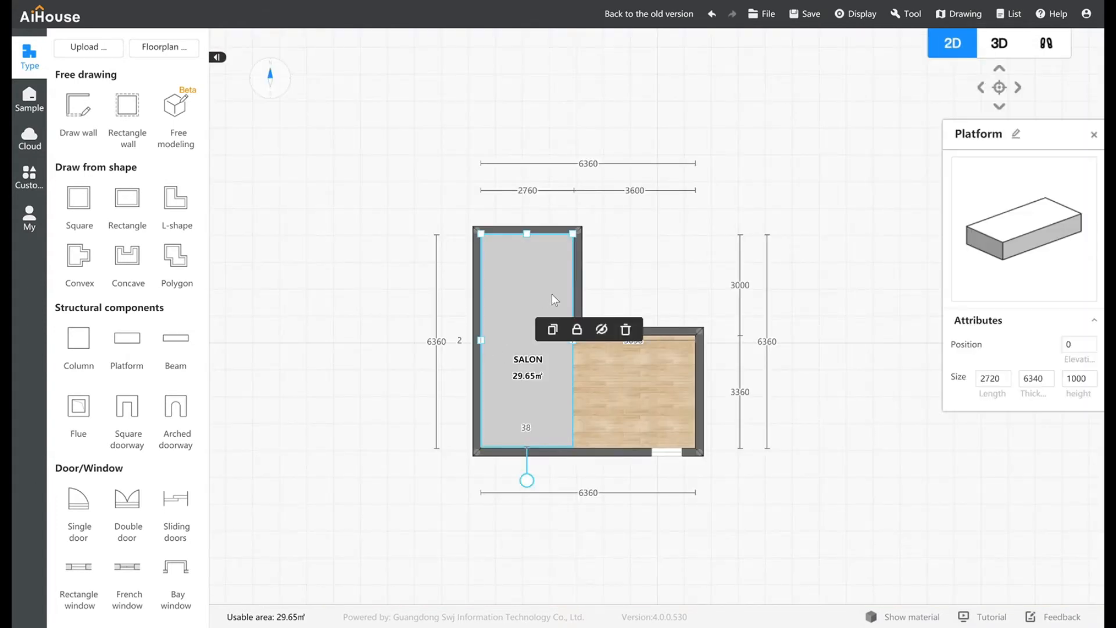
left_click_drag(573, 343, 578, 352)
left_click(404, 307)
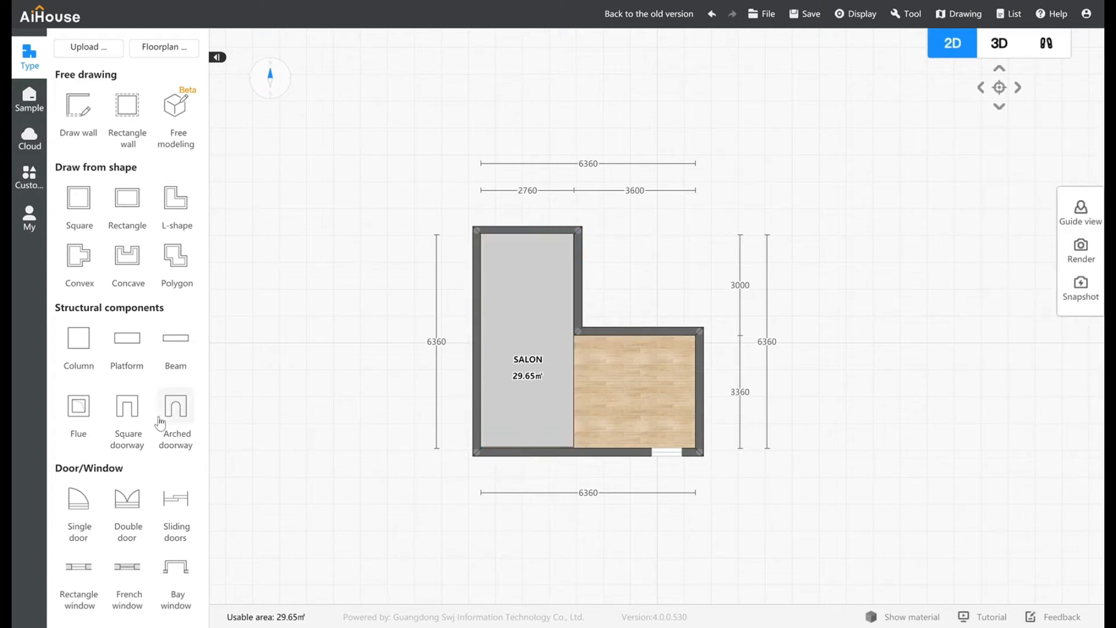
Place a second platform against the large one at the inner wall corner and resize it to about 520 × 1560
left_click(139, 338)
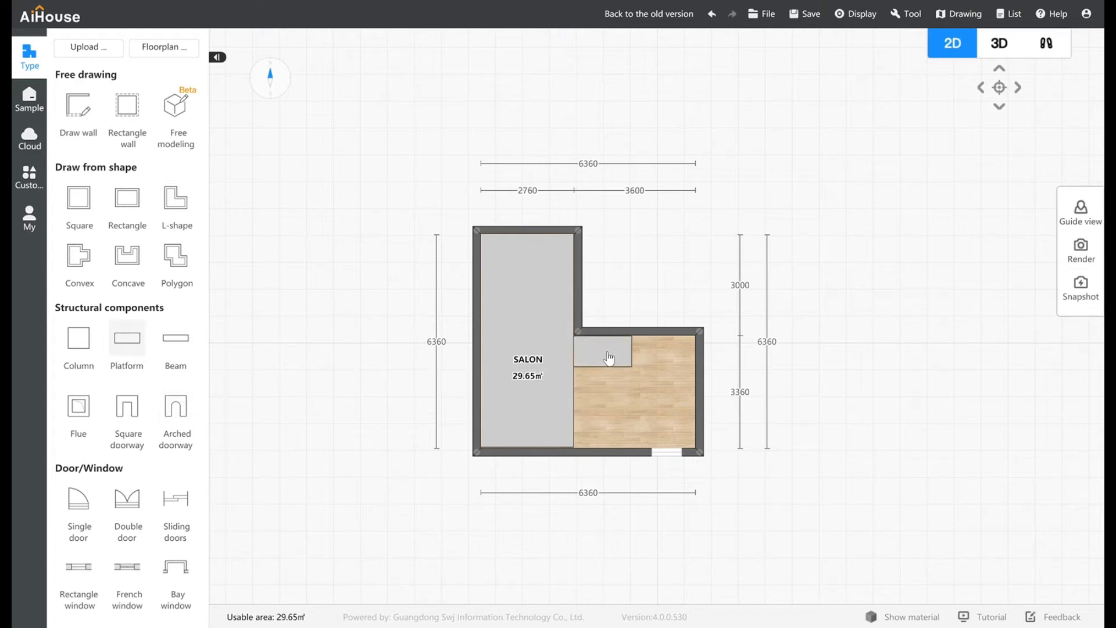
left_click(608, 357)
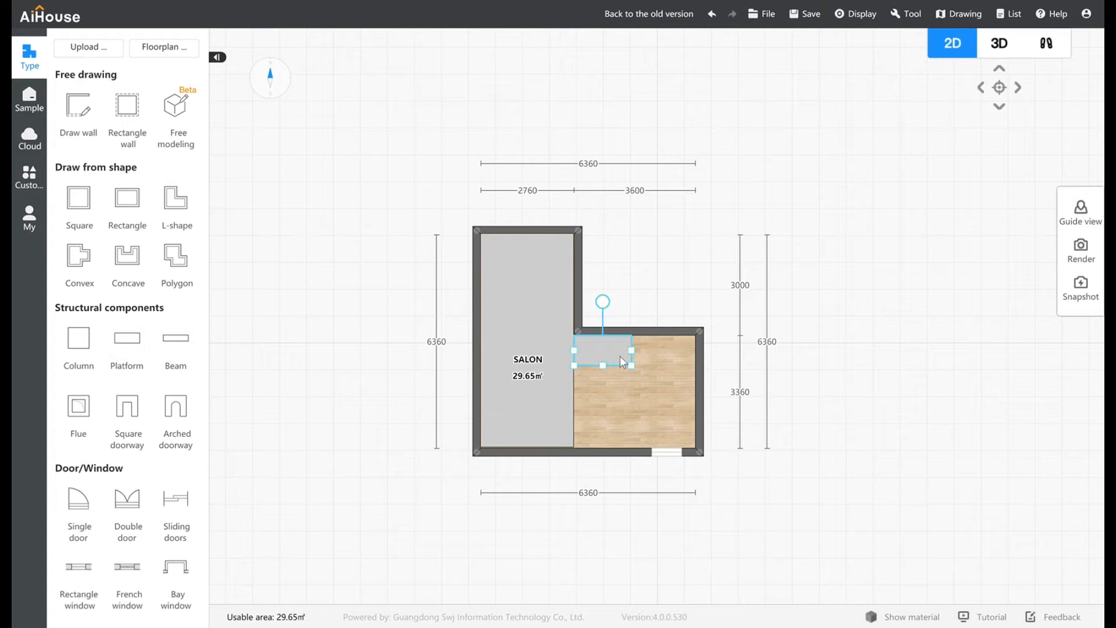
left_click_drag(643, 361, 593, 395)
left_click(651, 357)
left_click(584, 350)
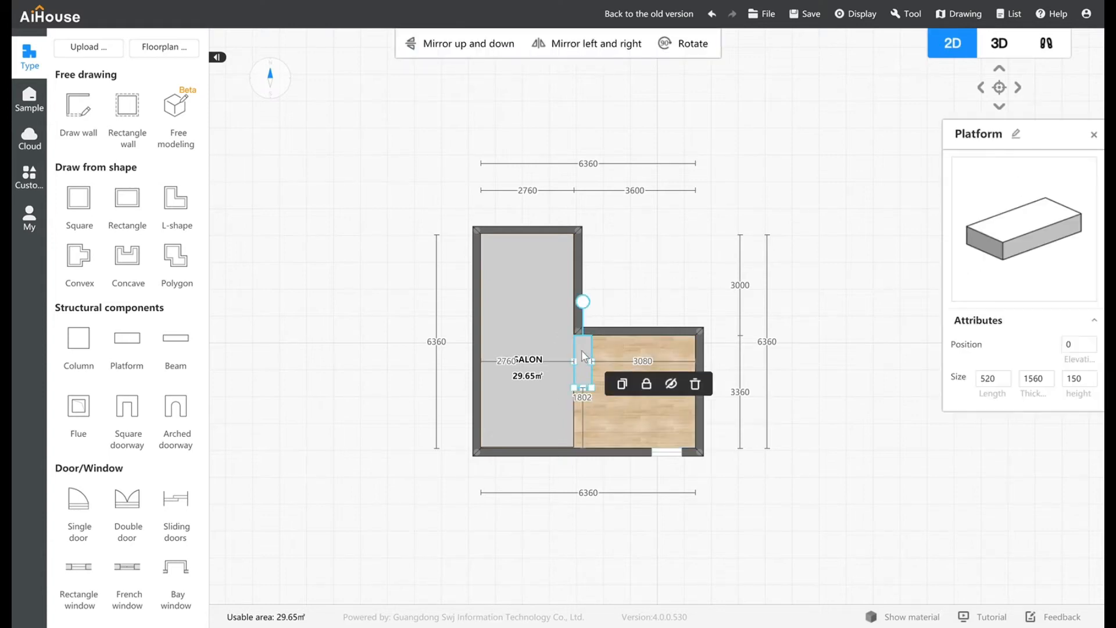
left_click(669, 272)
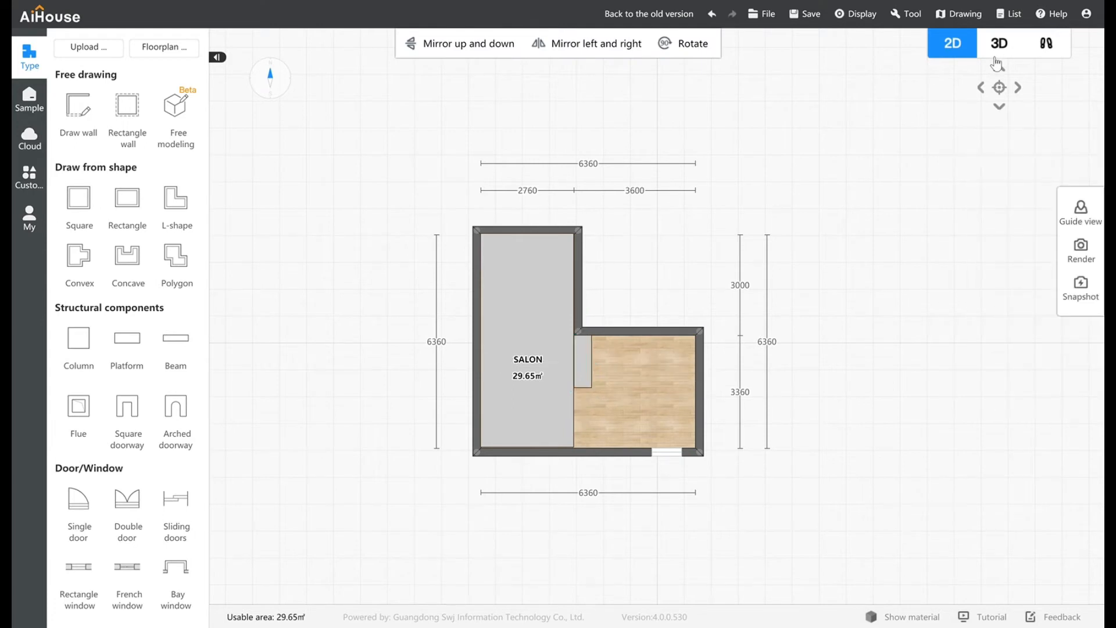
Check the small platform in 3D and set its height to 170 to form the first stair step
left_click(997, 51)
left_click_drag(822, 290, 912, 356)
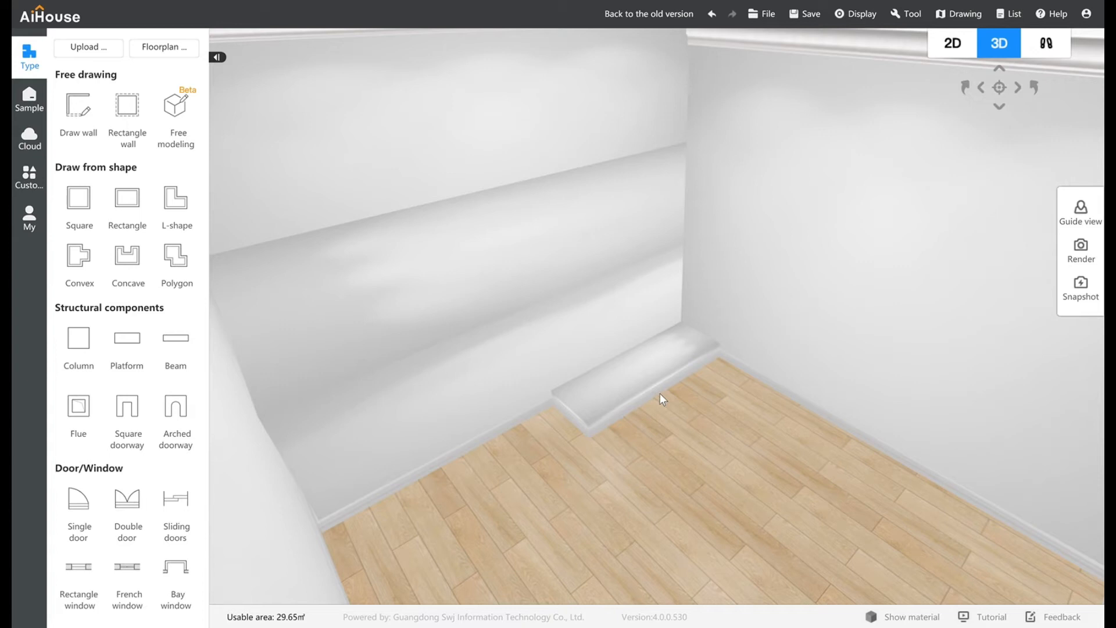
left_click(952, 43)
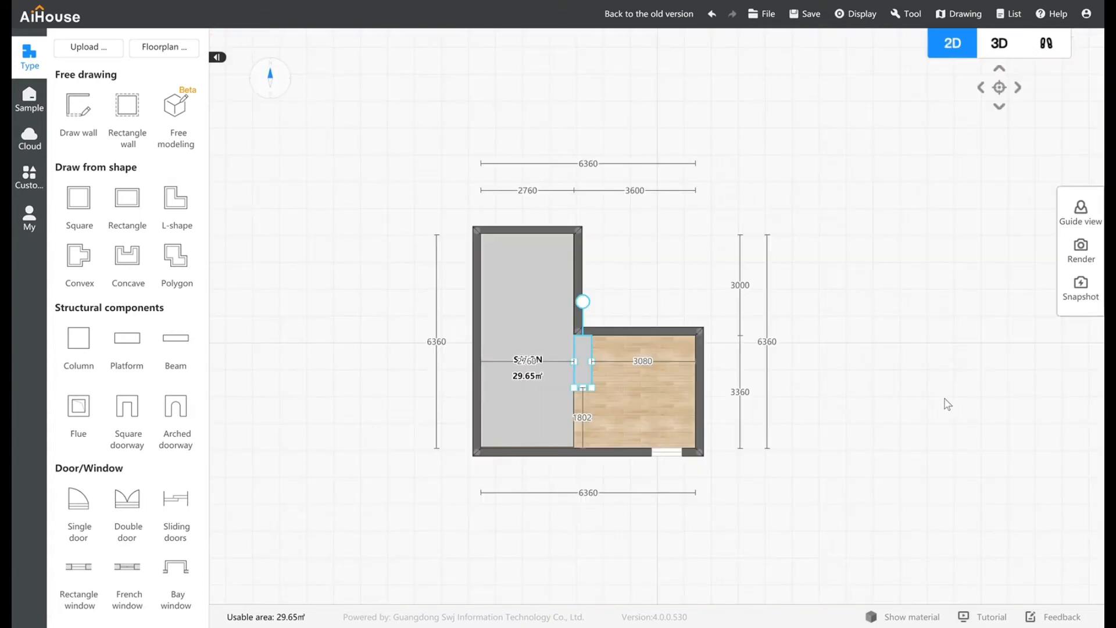
left_click(585, 359)
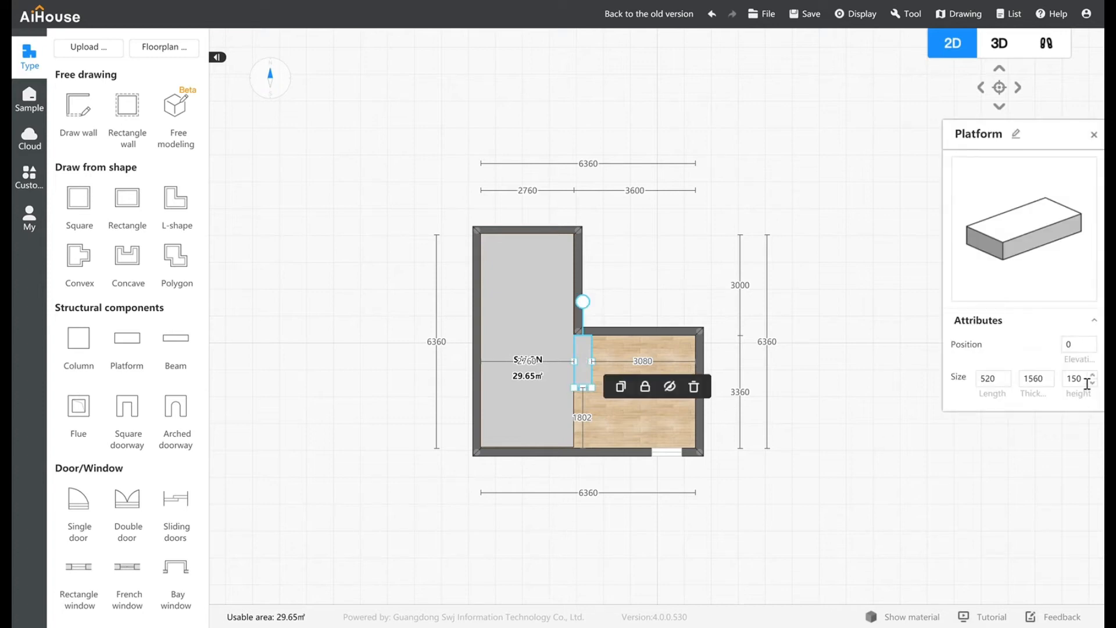
left_click(1083, 380)
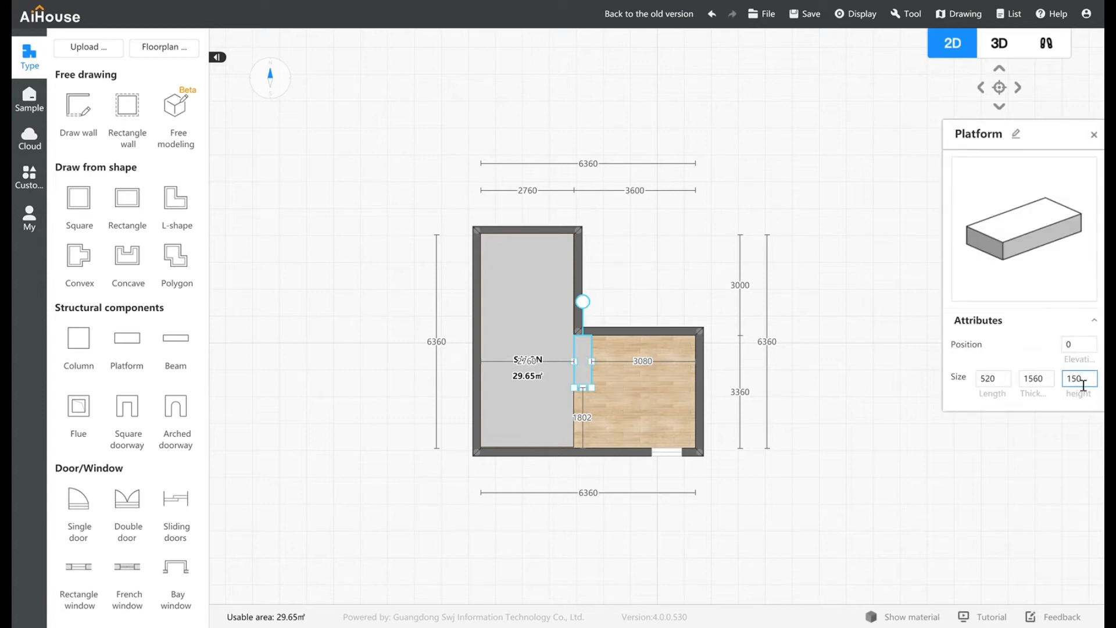
key("Return")
left_click(669, 287)
Stretch the first step's platform away from the large platform to a length of about 1380
left_click_drag(593, 362, 623, 361)
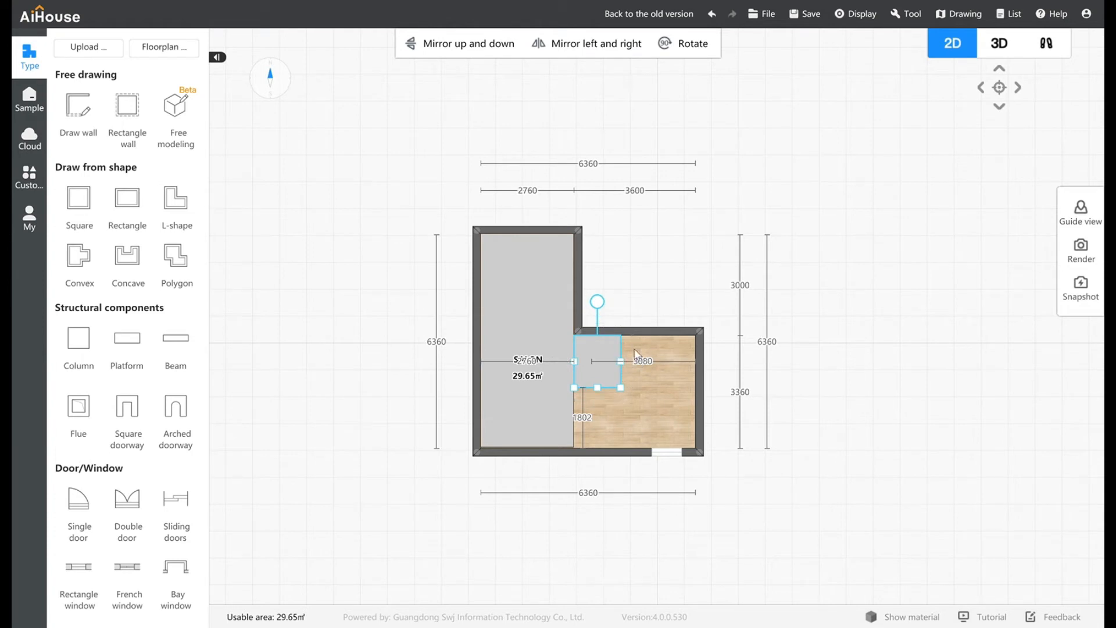
left_click(615, 357)
left_click(615, 365)
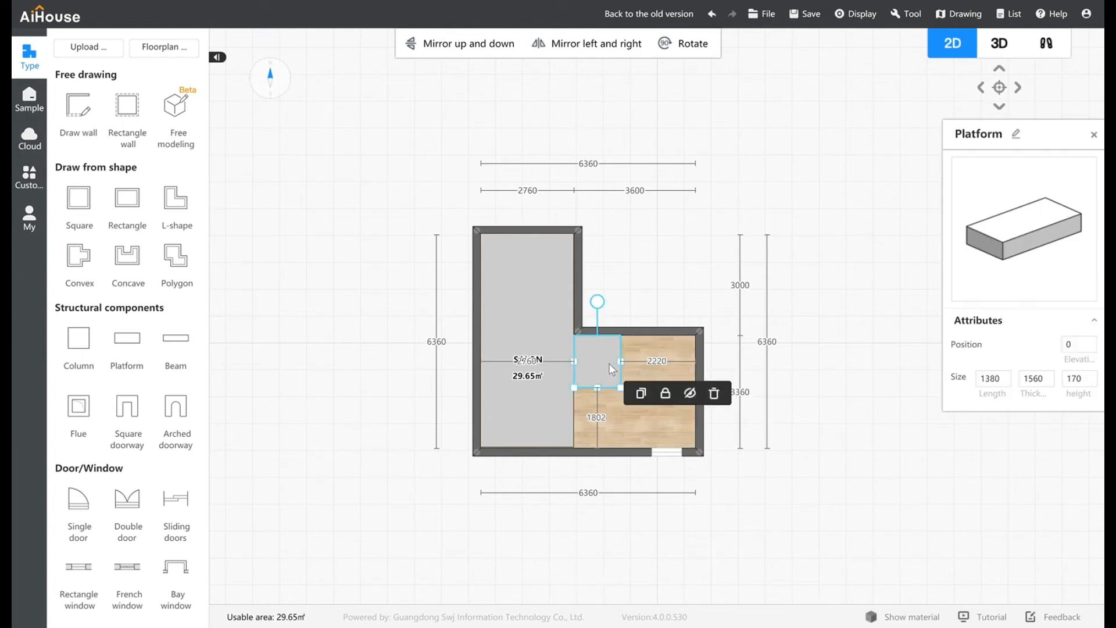
Duplicate the first step onto itself at elevation 170 and shorten the copy to about 1100 to leave a tread
left_click(640, 394)
left_click_drag(642, 351, 596, 351)
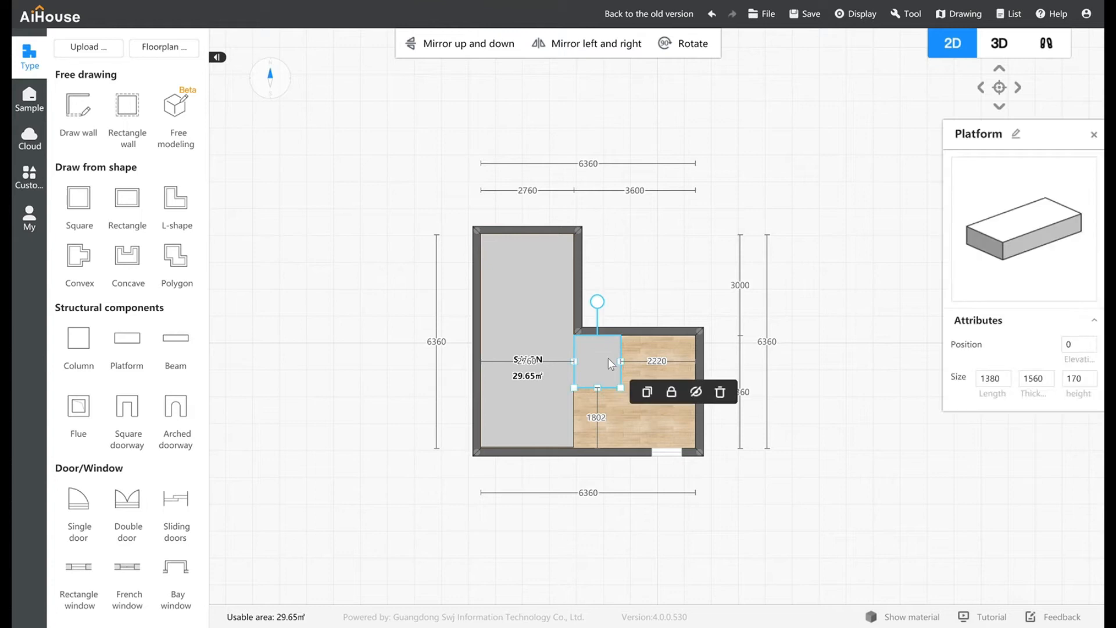
left_click(1076, 345)
double_click(1078, 348)
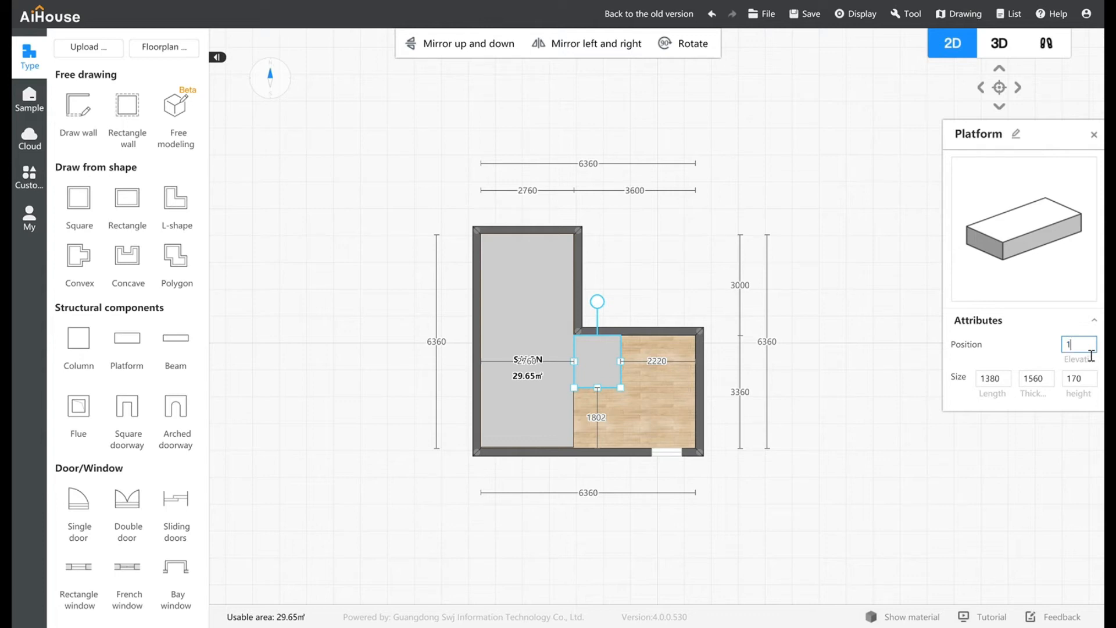
type("170")
key("Return")
left_click_drag(619, 369, 609, 360)
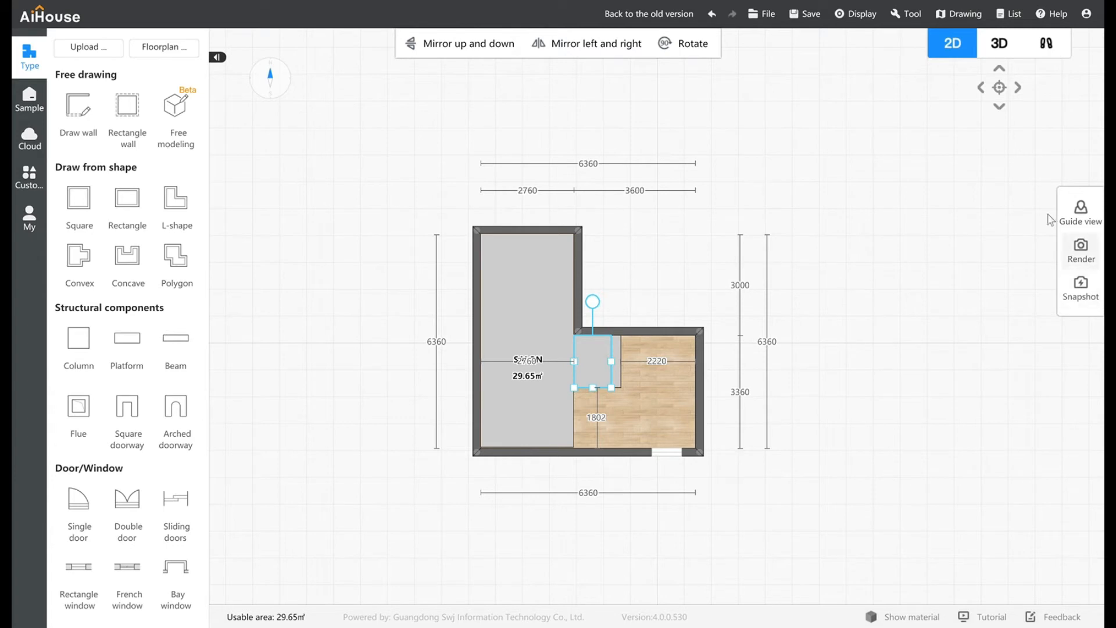
left_click(999, 47)
mouse_move(758, 344)
left_mouse_down()
mouse_move(703, 333)
mouse_move(762, 327)
left_mouse_up()
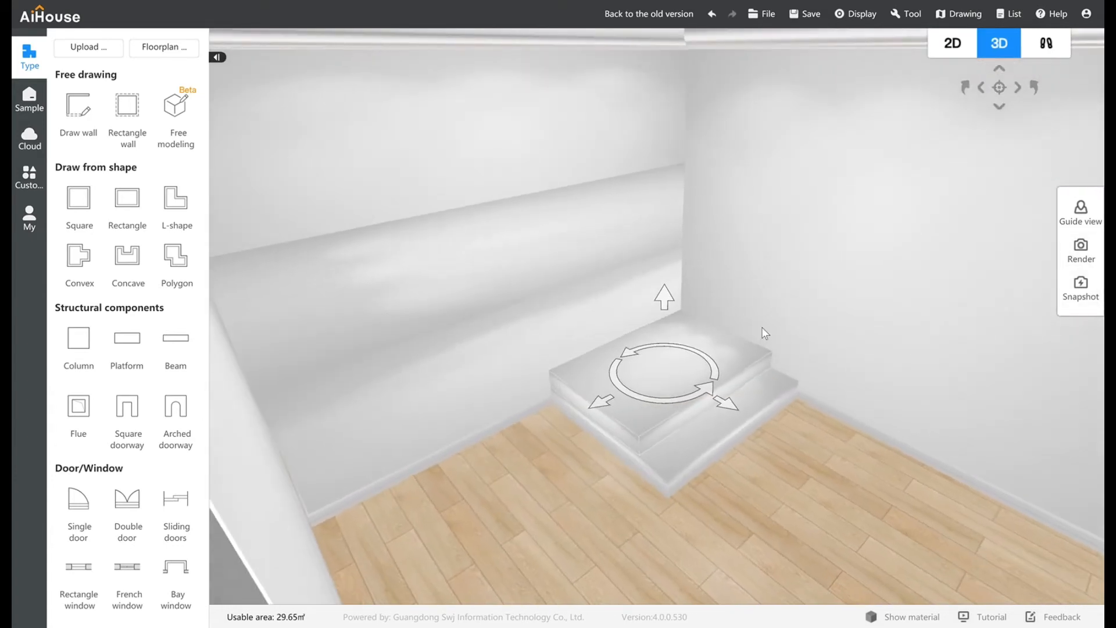
Duplicate the second step onto itself at a higher elevation and shorten the copy to form the third step
left_click(949, 57)
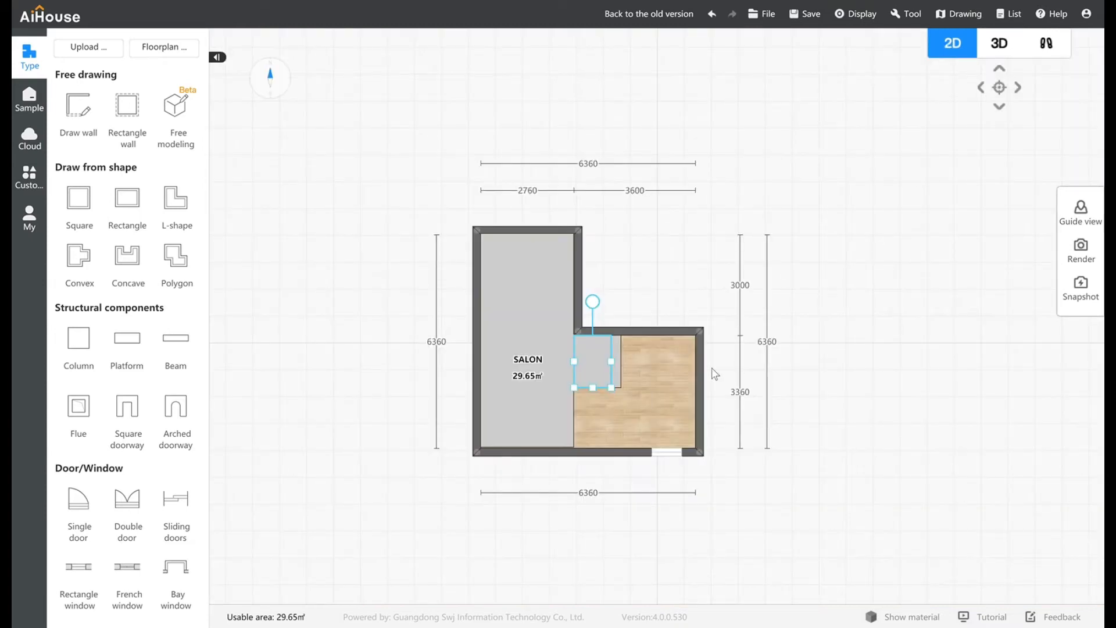
left_click(604, 358)
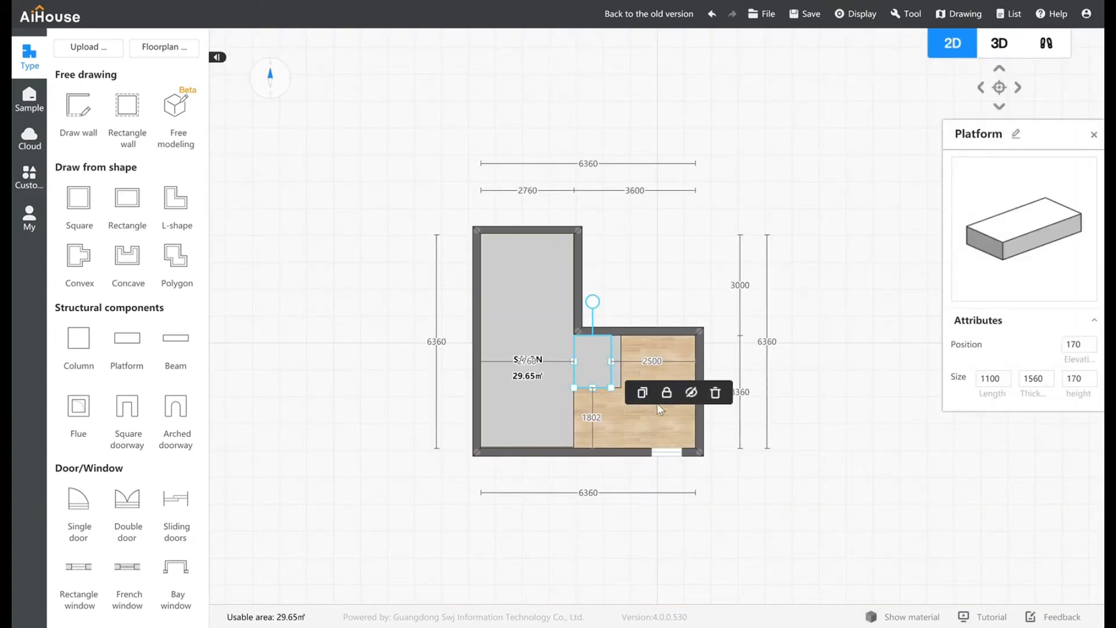
left_click(644, 396)
left_click_drag(629, 351, 591, 351)
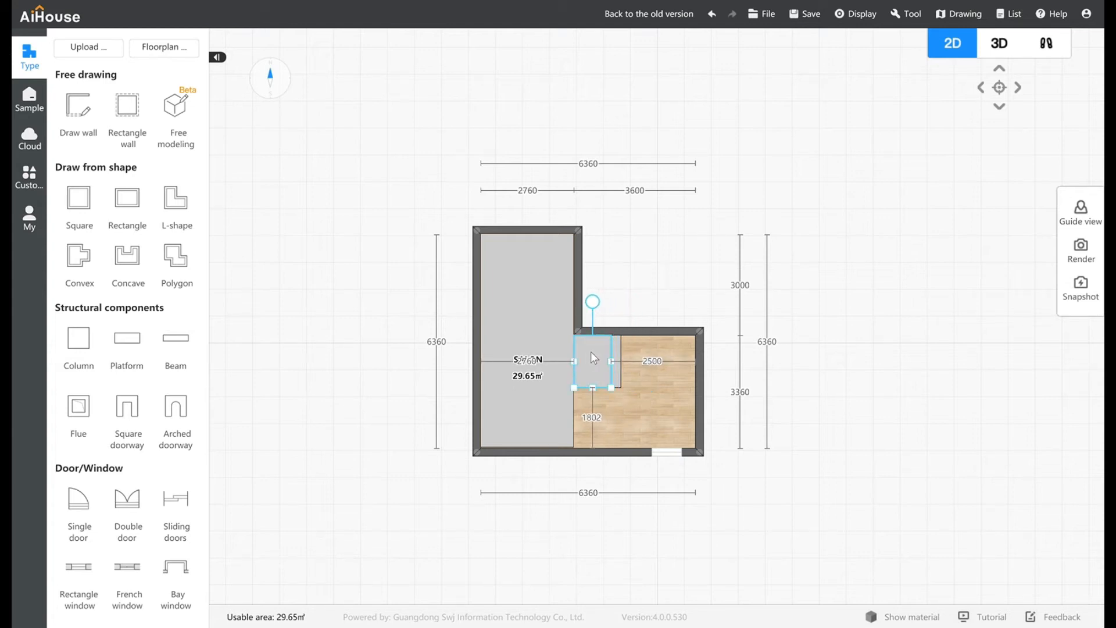
left_click(591, 352)
left_click(1072, 344)
type("4")
key("Return")
left_click_drag(612, 365, 606, 364)
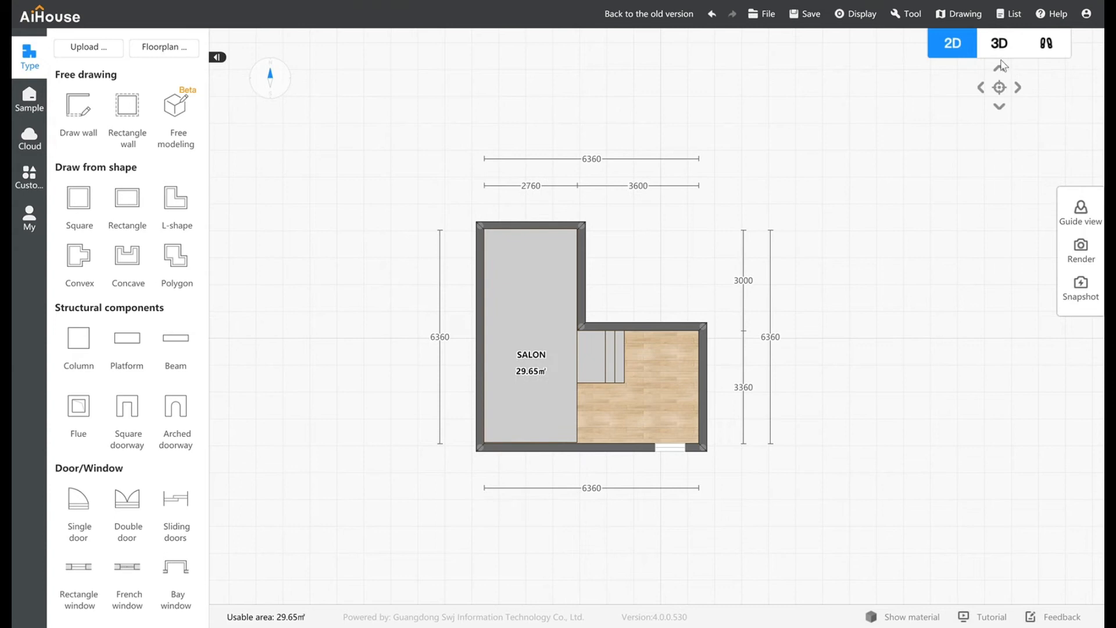
Duplicate the third step onto itself at elevation 510 and shorten the copy to about 560 as the fourth step
left_click(999, 43)
left_click(953, 45)
left_click(625, 371)
mouse_move(625, 371)
left_mouse_down()
mouse_move(596, 352)
mouse_move(607, 371)
left_mouse_up()
left_click(1064, 346)
type("510")
key("Return")
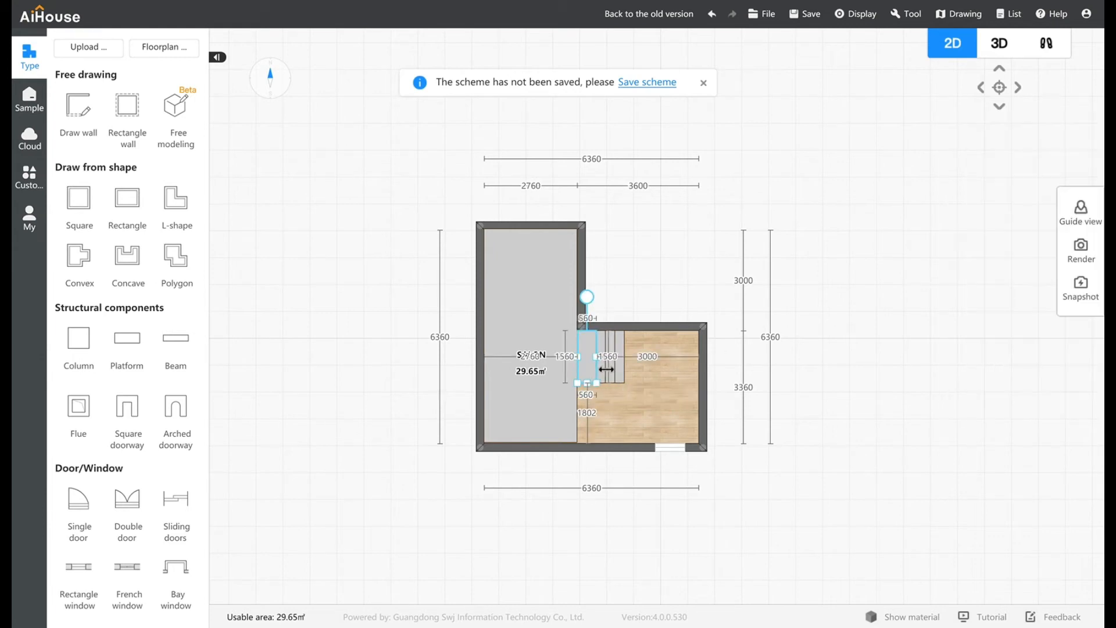
left_click(1000, 43)
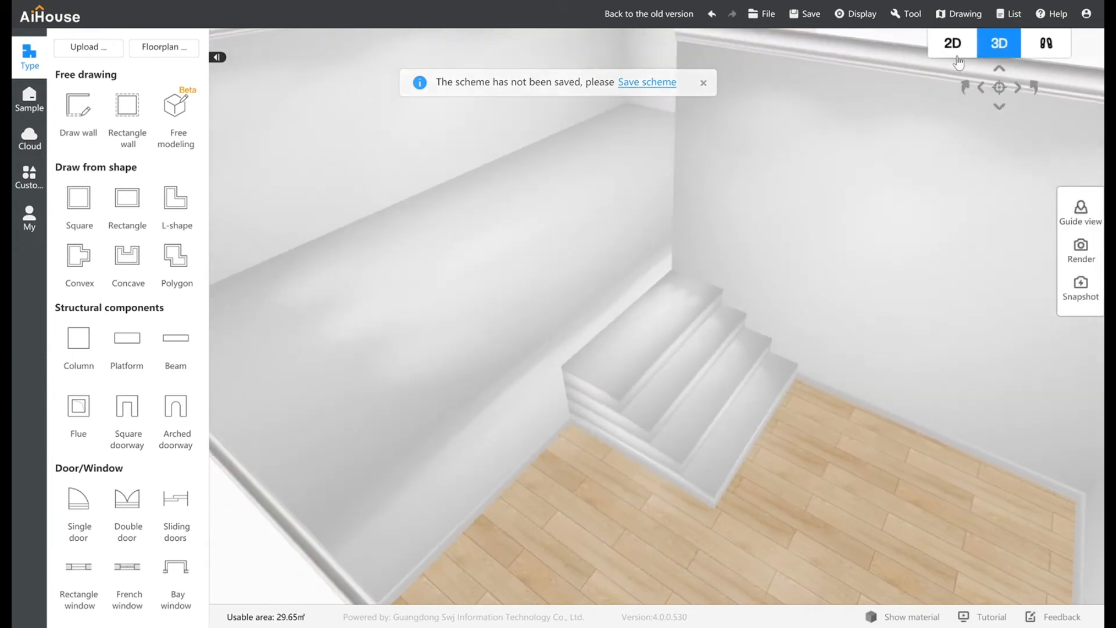
Duplicate the fourth step onto itself at elevation 680, shorten the copy as the fifth step, and inspect the staircase in 3D
left_click(952, 43)
left_click(599, 363)
left_click_drag(591, 347, 587, 347)
left_click(1065, 344)
key("BackSpace")
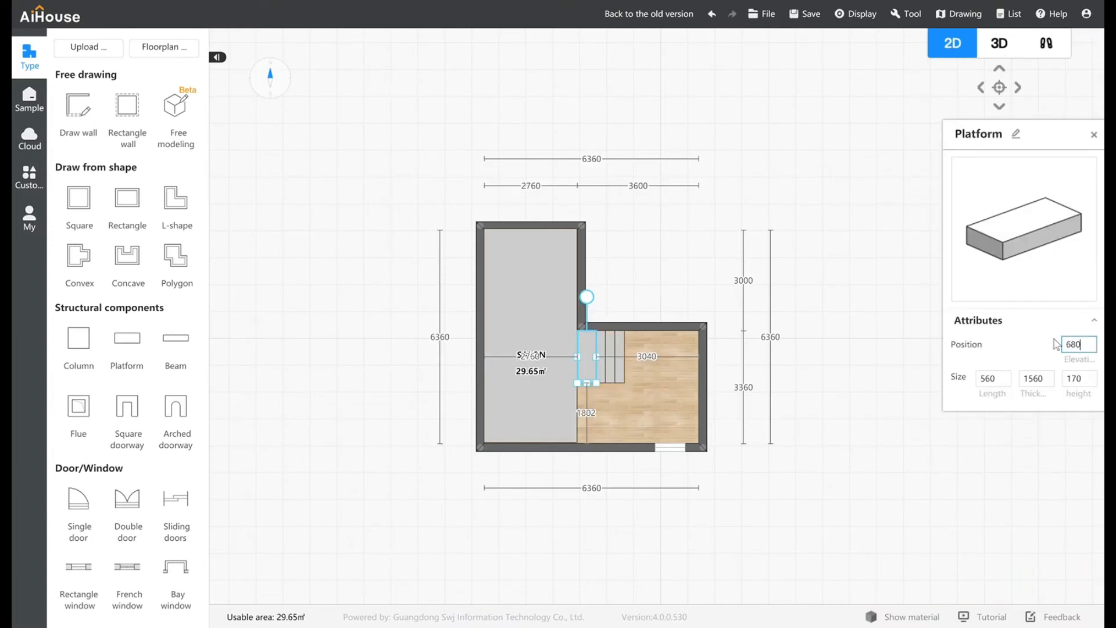
left_click(837, 346)
left_click(589, 354)
left_click_drag(594, 358, 586, 357)
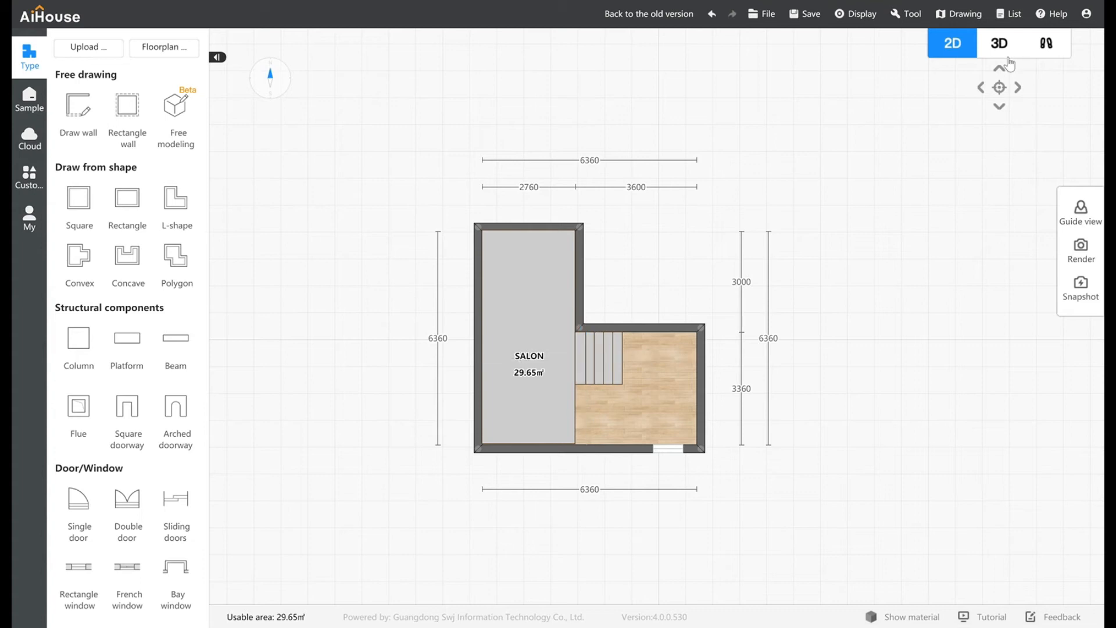
left_click(999, 43)
left_click_drag(612, 325, 639, 361)
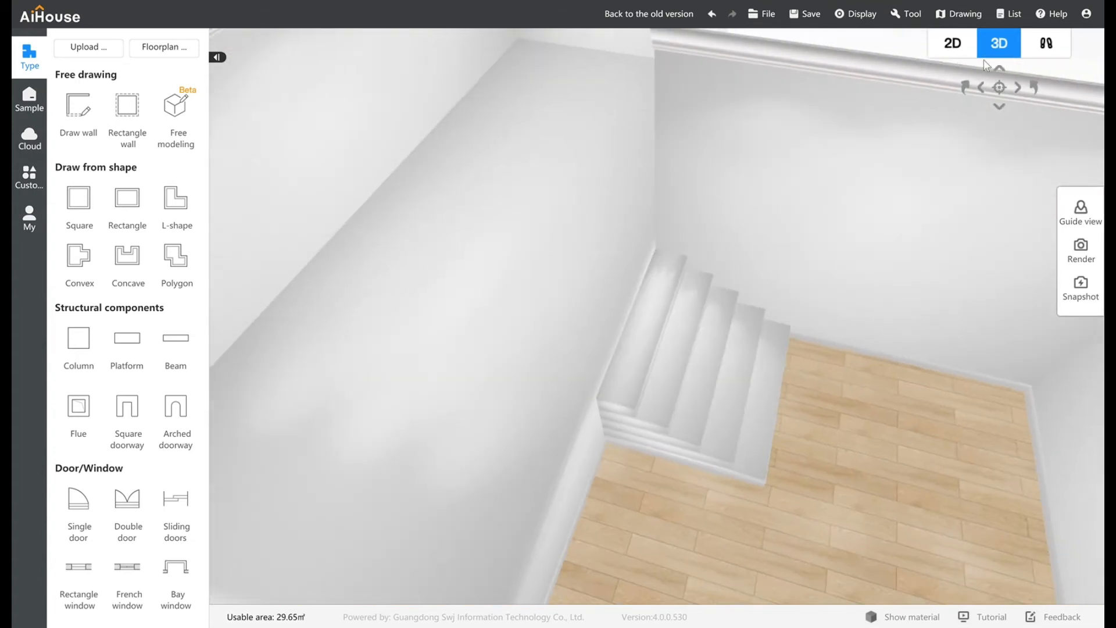
Place a new platform beside the staircase in the 2D plan and set its height to 1000 and length to 100
left_click(953, 47)
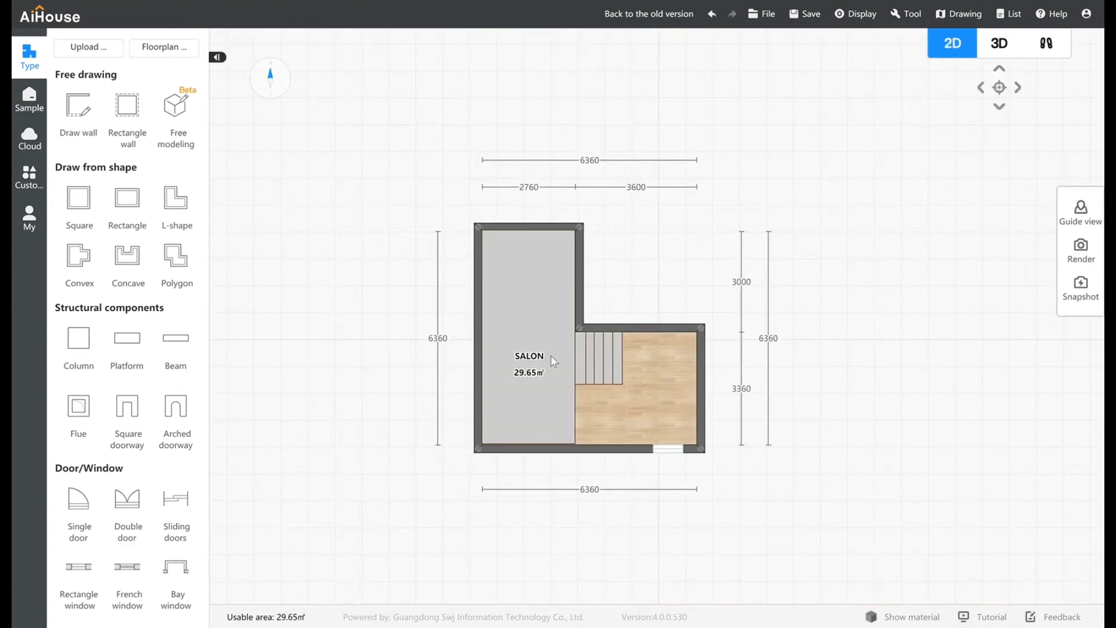
left_click_drag(524, 353, 524, 344)
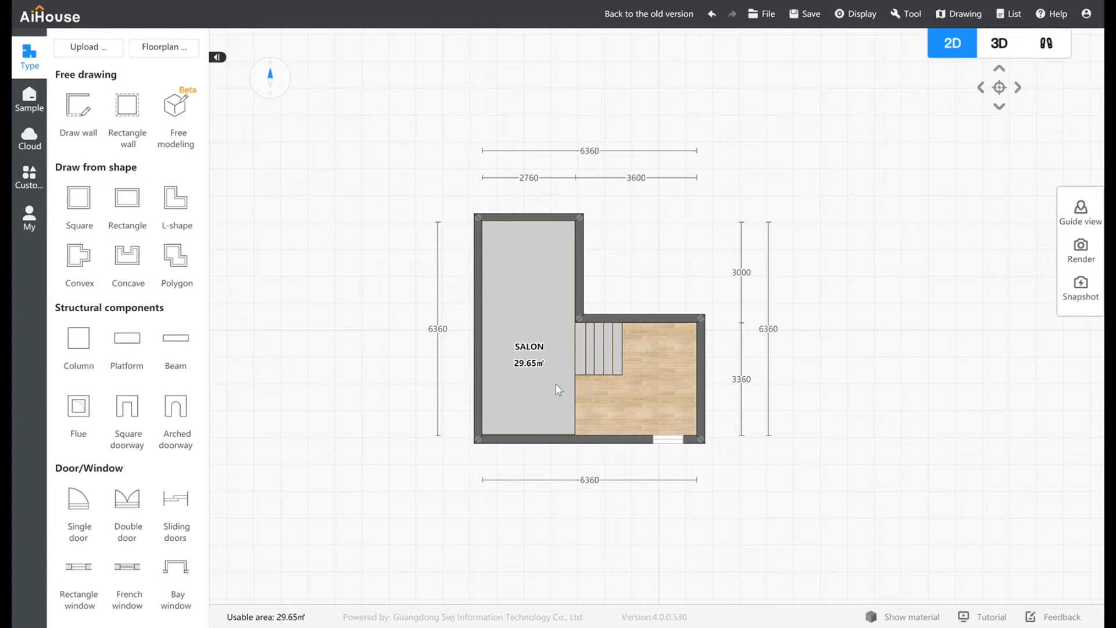
left_click(132, 352)
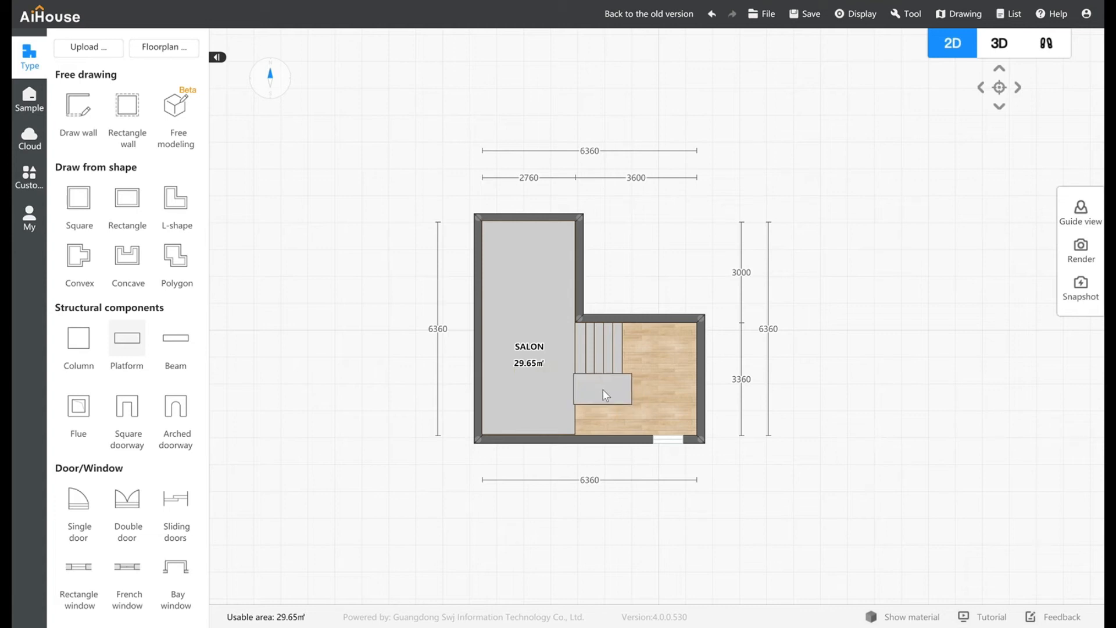
left_click(605, 389)
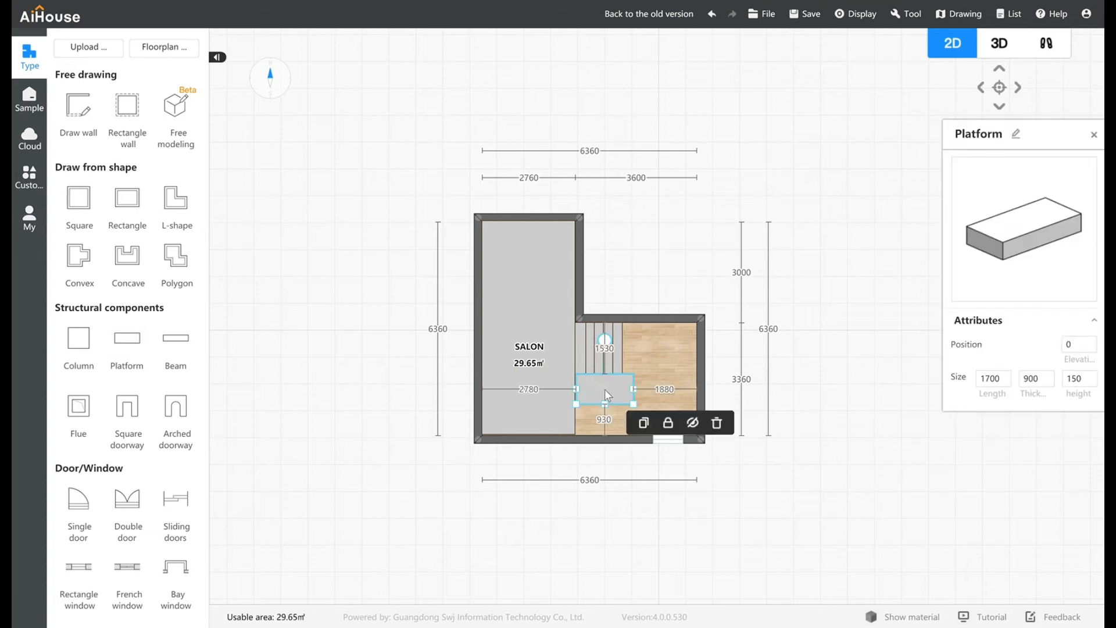
left_click_drag(1004, 384, 952, 380)
left_click_drag(1086, 382, 1050, 383)
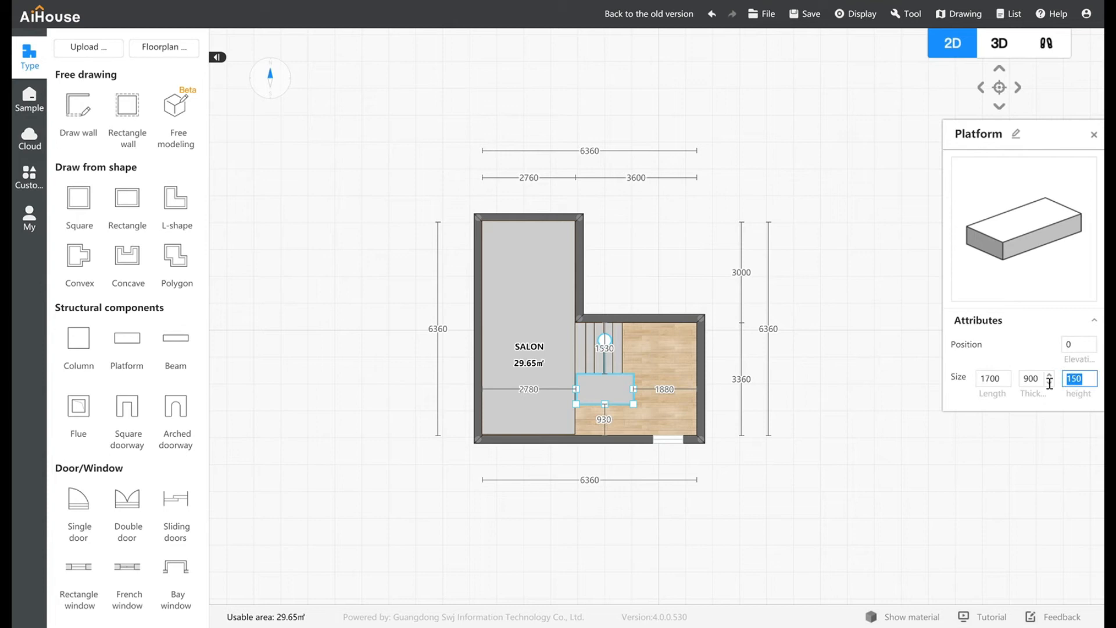
type("1")
key("Return")
left_click_drag(1003, 382, 965, 383)
key("BackSpace")
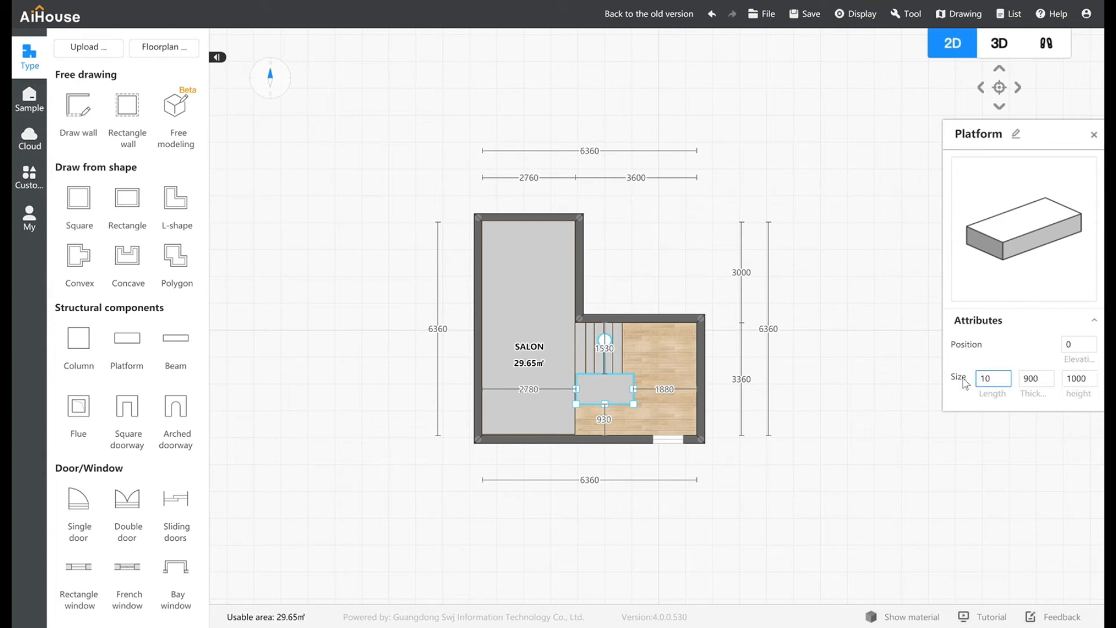
type("100")
key("Return")
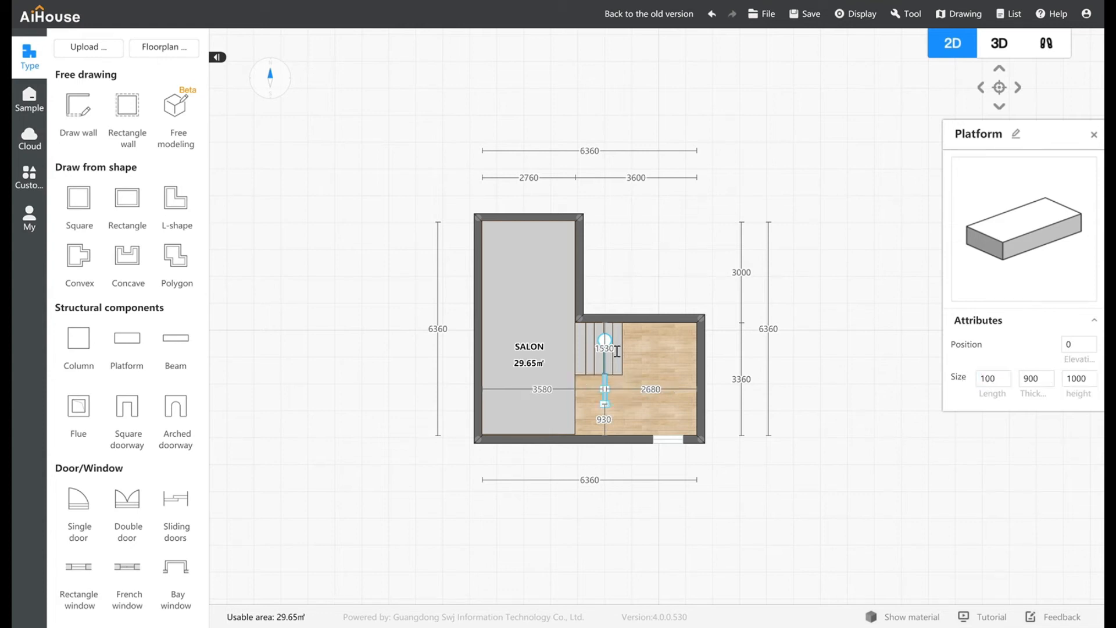
Rotate the thin platform against the staircase's open side, stretch it to about 1400 to span all steps, and check it in 3D
left_click_drag(611, 347, 616, 375)
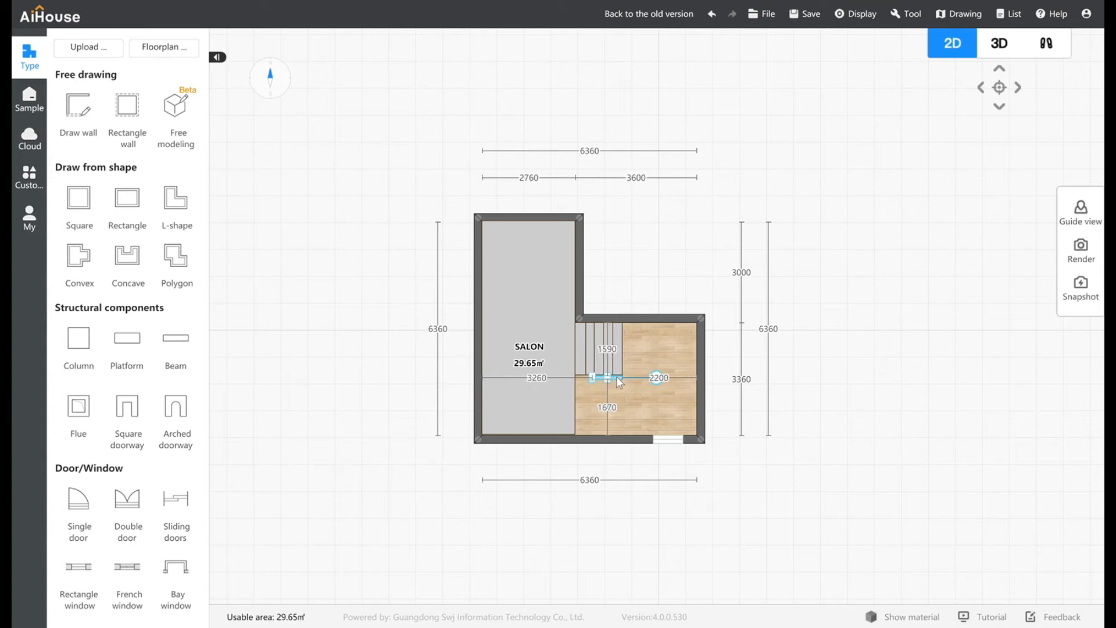
scroll(584, 378, "up", 5)
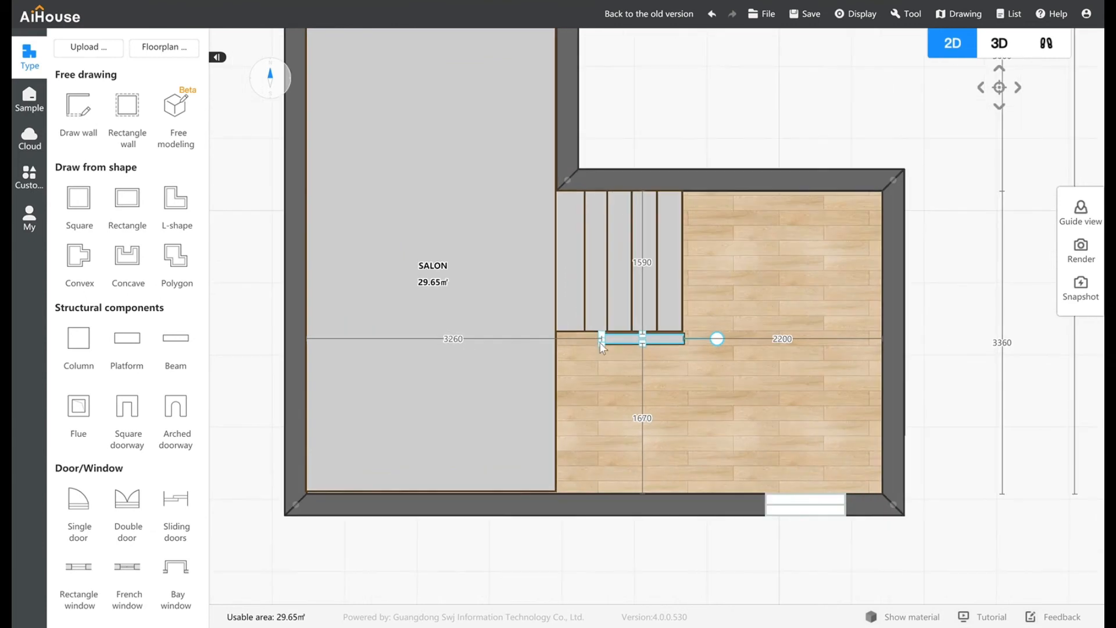
left_click_drag(614, 350, 581, 339)
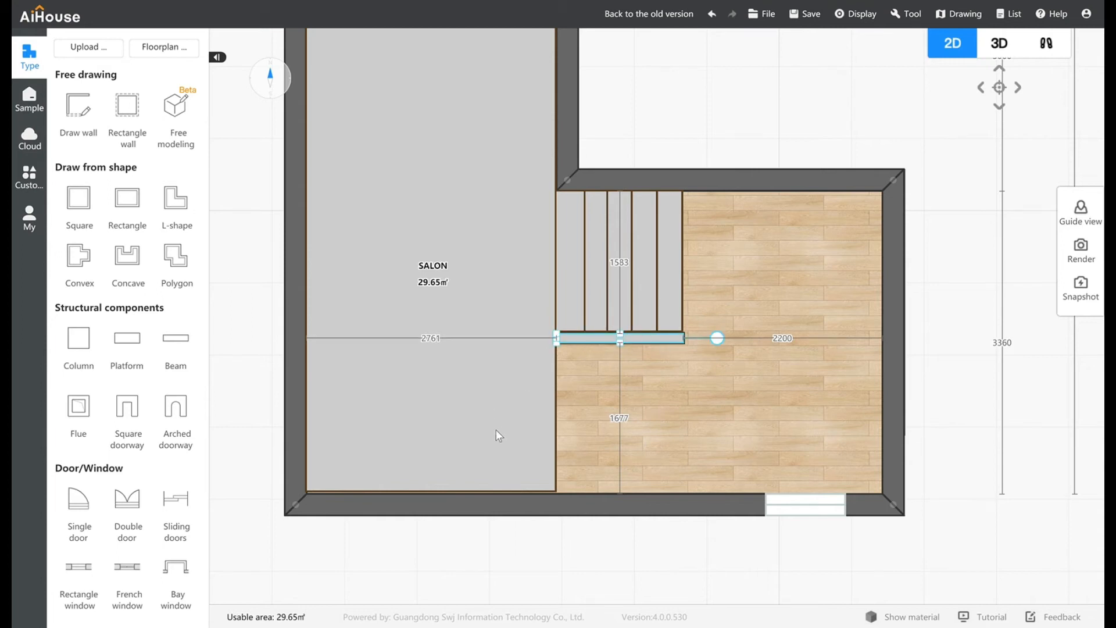
left_click(682, 392)
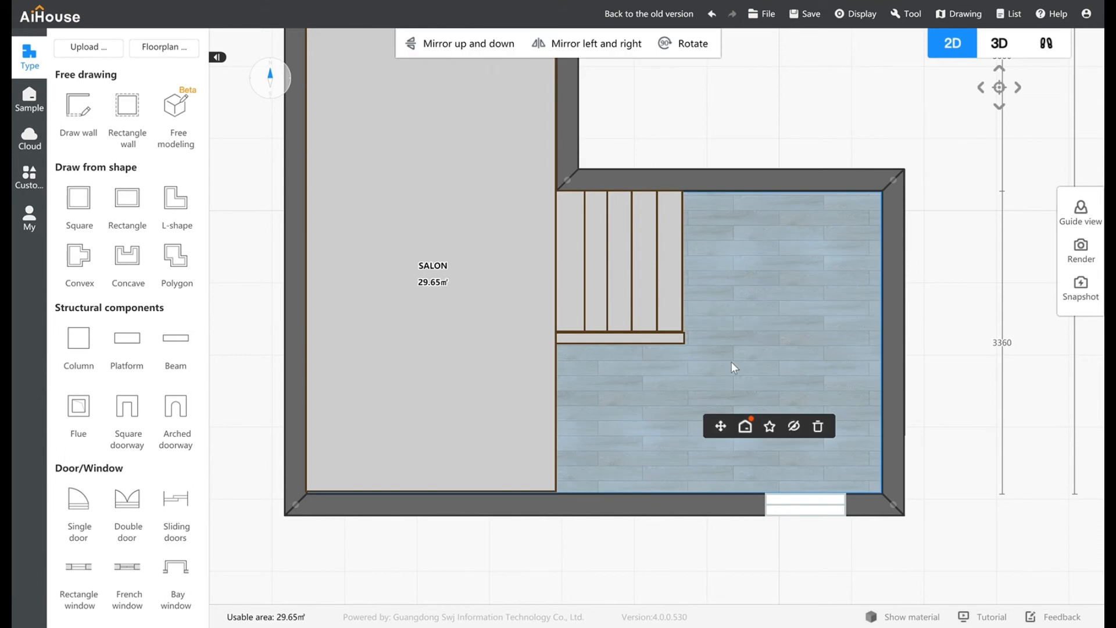
left_click(999, 43)
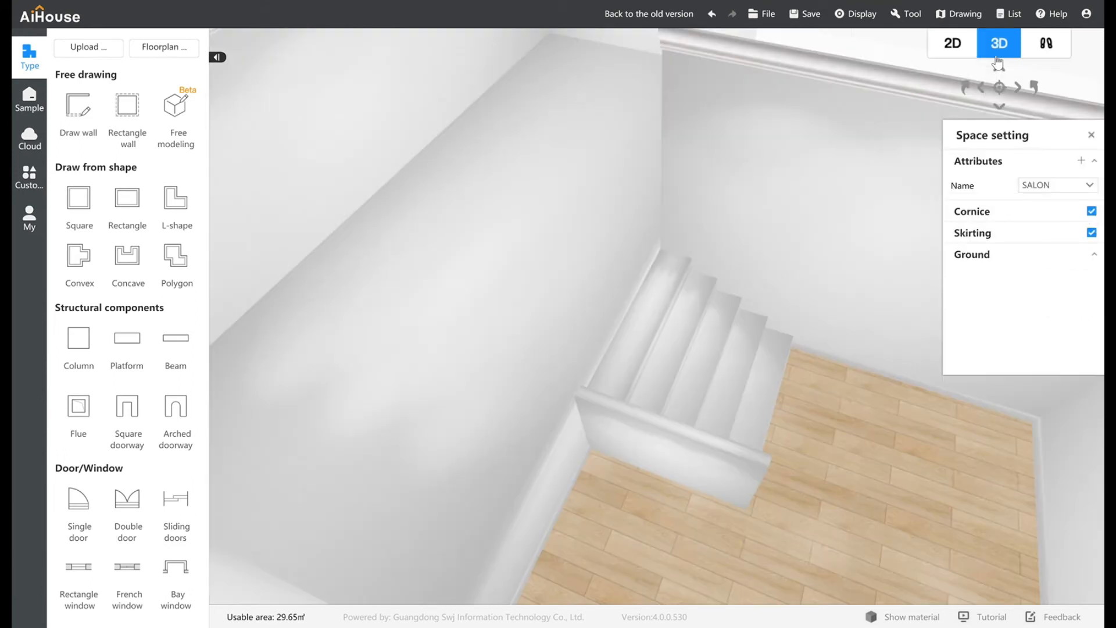
mouse_move(731, 428)
left_mouse_down()
mouse_move(700, 447)
mouse_move(584, 408)
mouse_move(534, 359)
mouse_move(807, 386)
mouse_move(722, 448)
left_mouse_up()
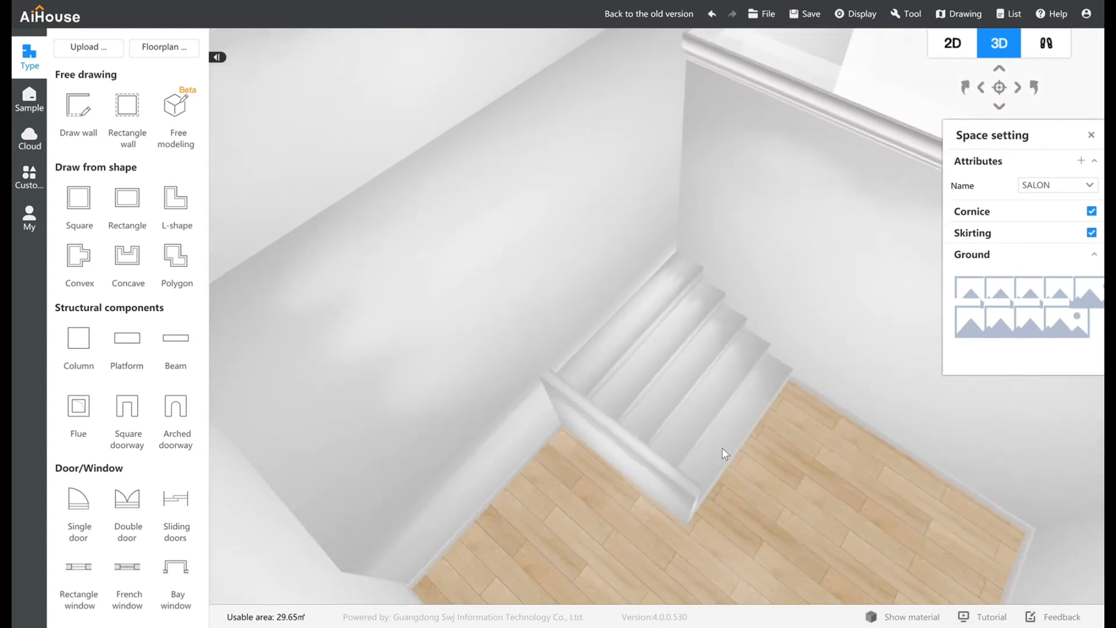
Shift the stair side panel inward so it overlaps the open ends of the steps, and check it in 3D
left_click(952, 43)
left_click(657, 338)
left_click(1089, 379)
left_click(745, 284)
left_click(633, 340)
left_click_drag(601, 339, 601, 327)
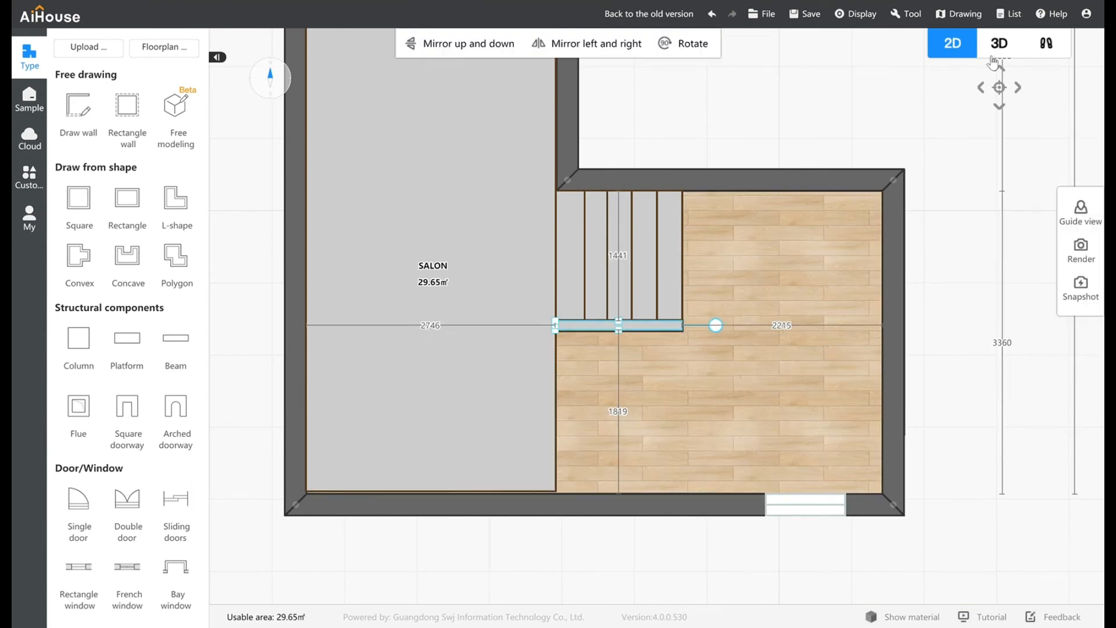
left_click(999, 43)
left_click_drag(609, 495, 606, 499)
left_click(898, 455)
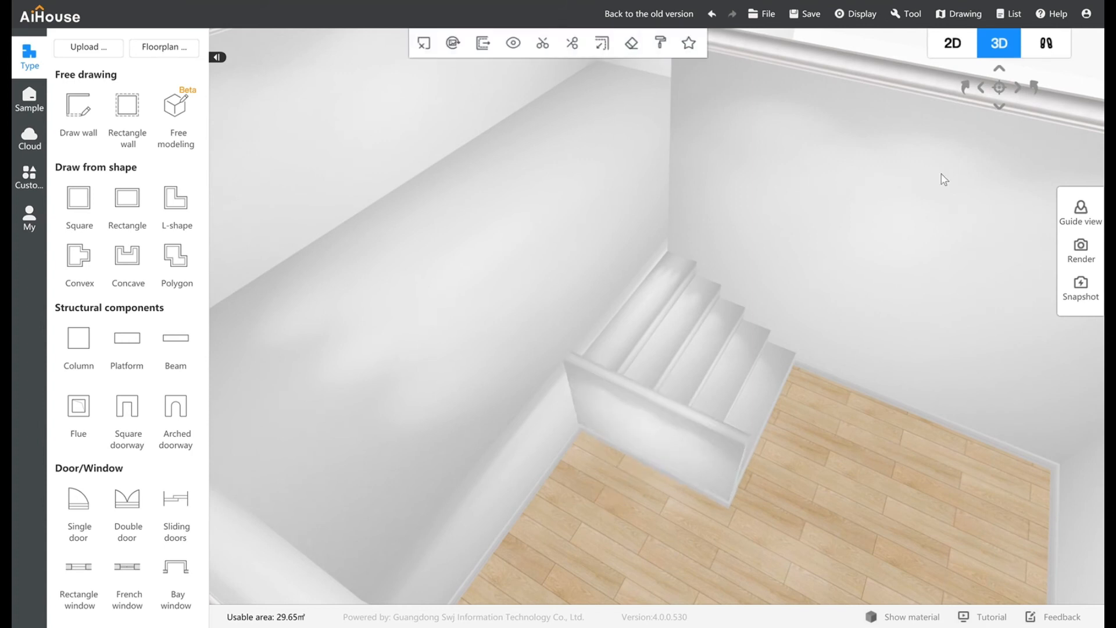
Duplicate the stair side panel, rotate the copy 90° onto the raised floor's exposed edge, and lengthen it to about 1898
left_click(957, 47)
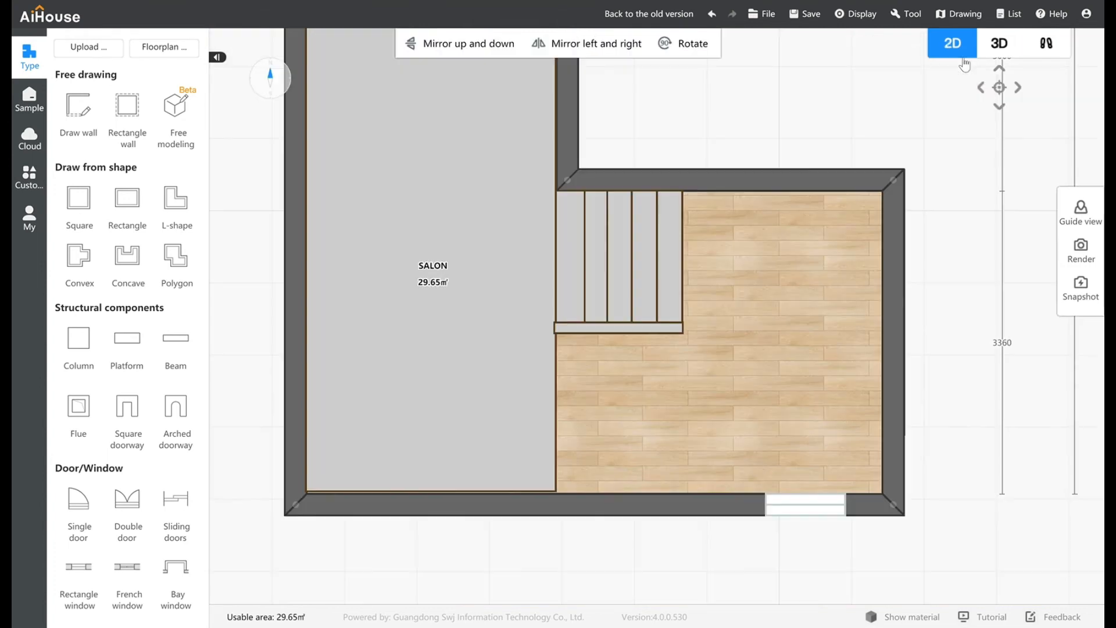
left_click(605, 329)
left_click(640, 363)
left_click_drag(645, 338, 531, 446)
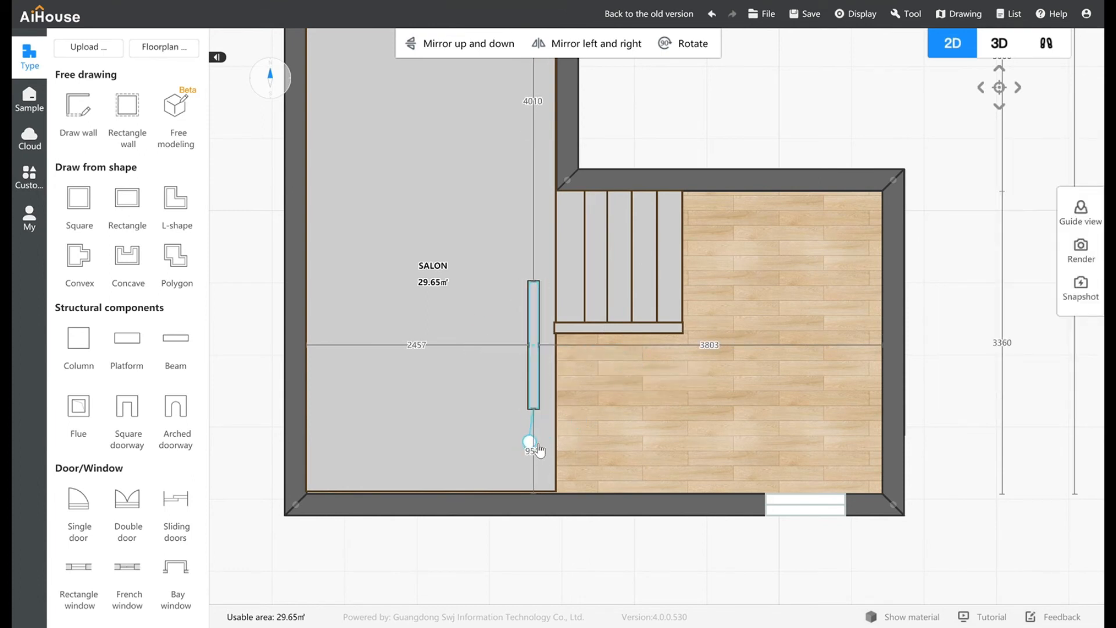
left_click_drag(542, 350, 556, 331)
left_click(567, 337)
left_click(555, 335)
left_click(598, 386)
left_click(474, 377)
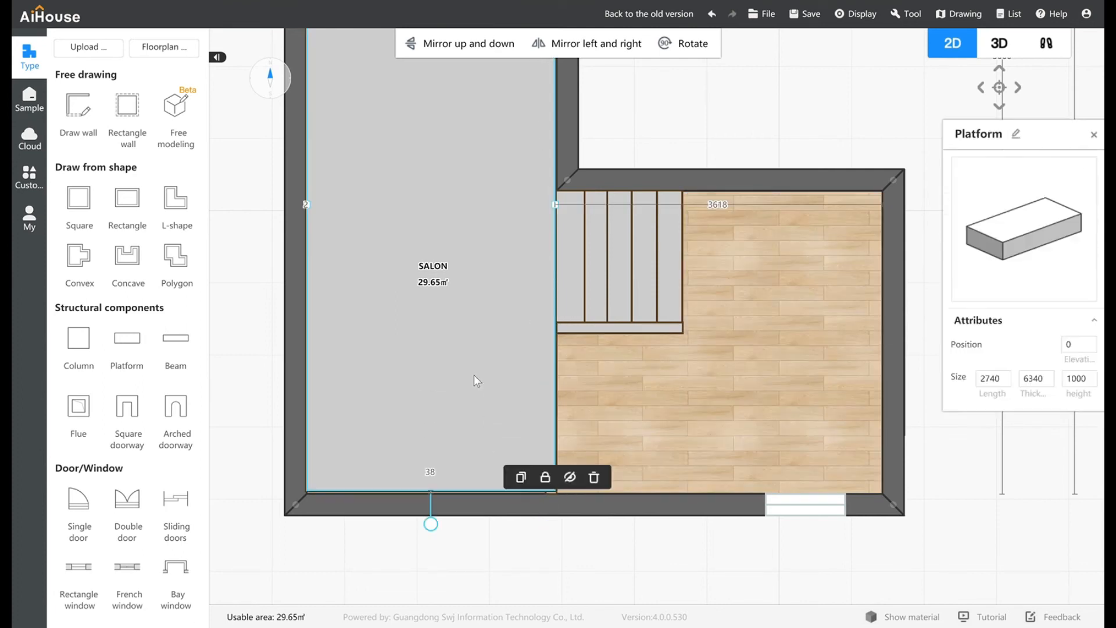
left_click(667, 164)
left_click(404, 277)
left_click(998, 43)
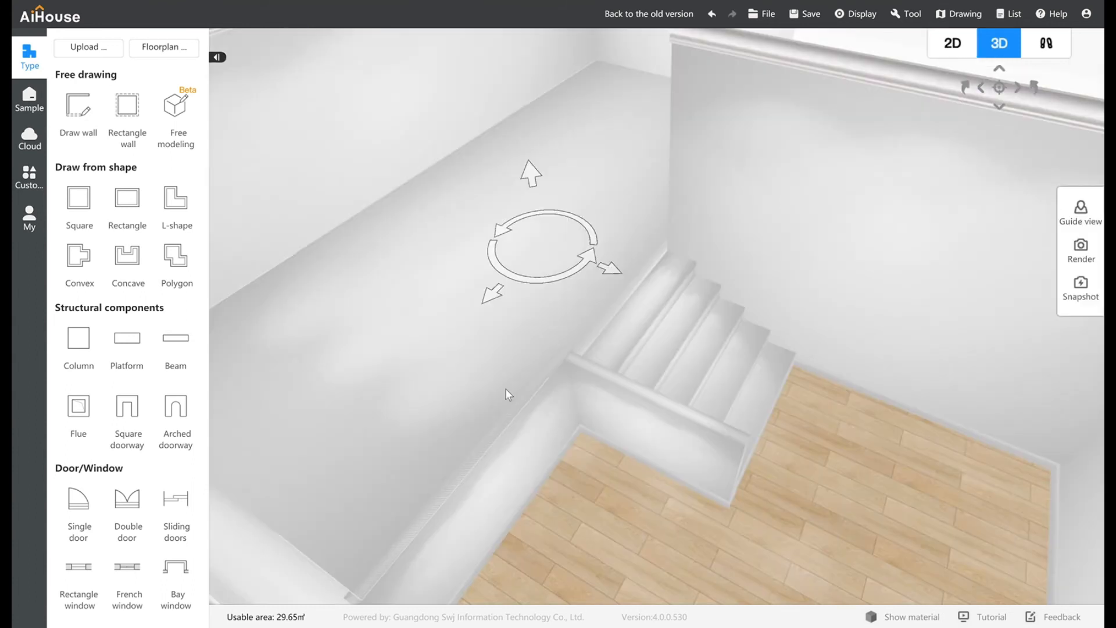
Raise the panel along the raised floor's edge to elevation 1000 and inspect it in 3D
left_click(952, 43)
left_click(549, 490)
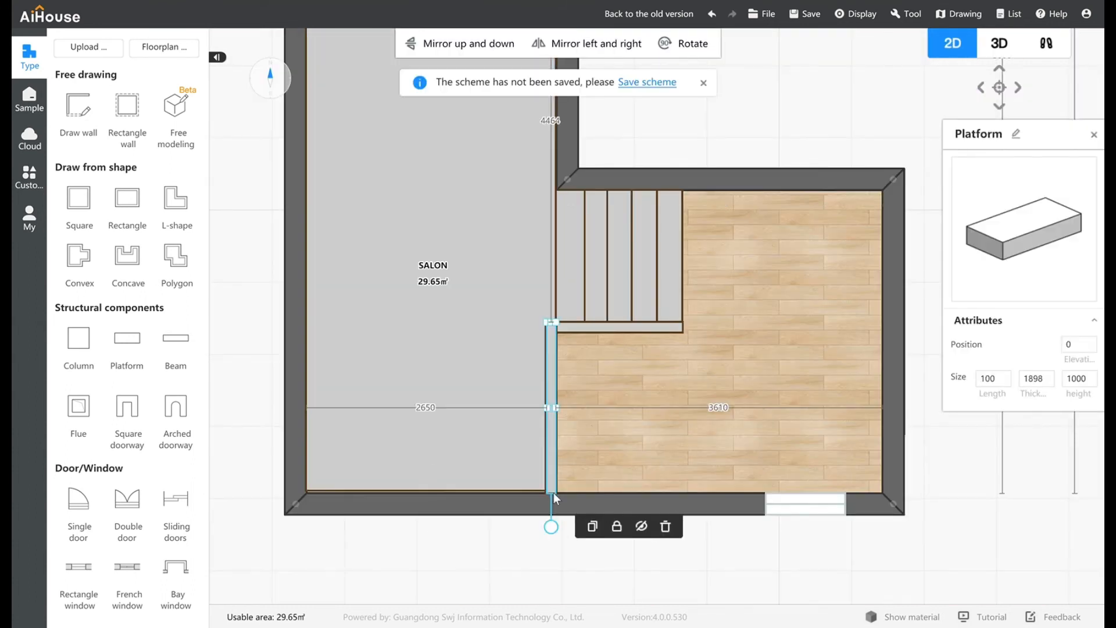
left_click(1081, 345)
type("1000")
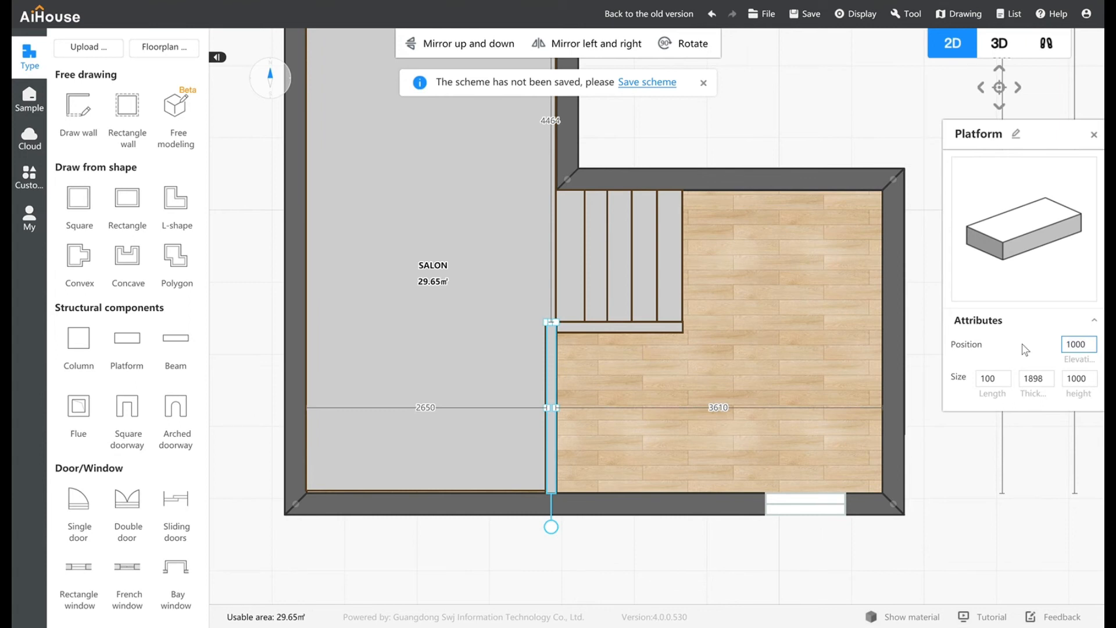
key("Return")
left_click(1002, 57)
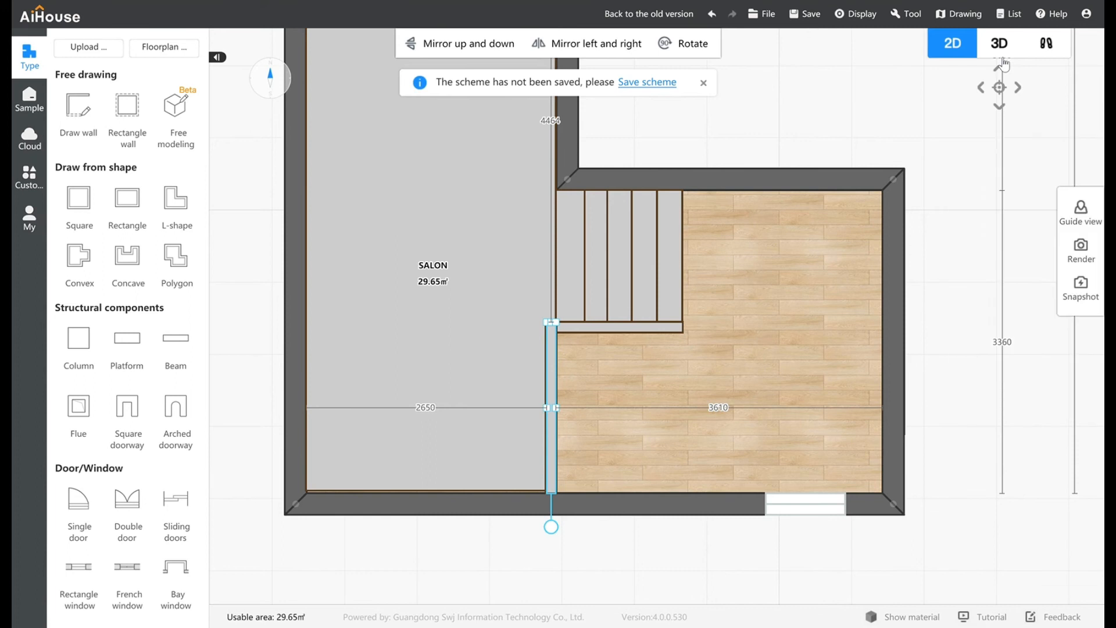
left_click(1002, 58)
left_click_drag(597, 344, 507, 465)
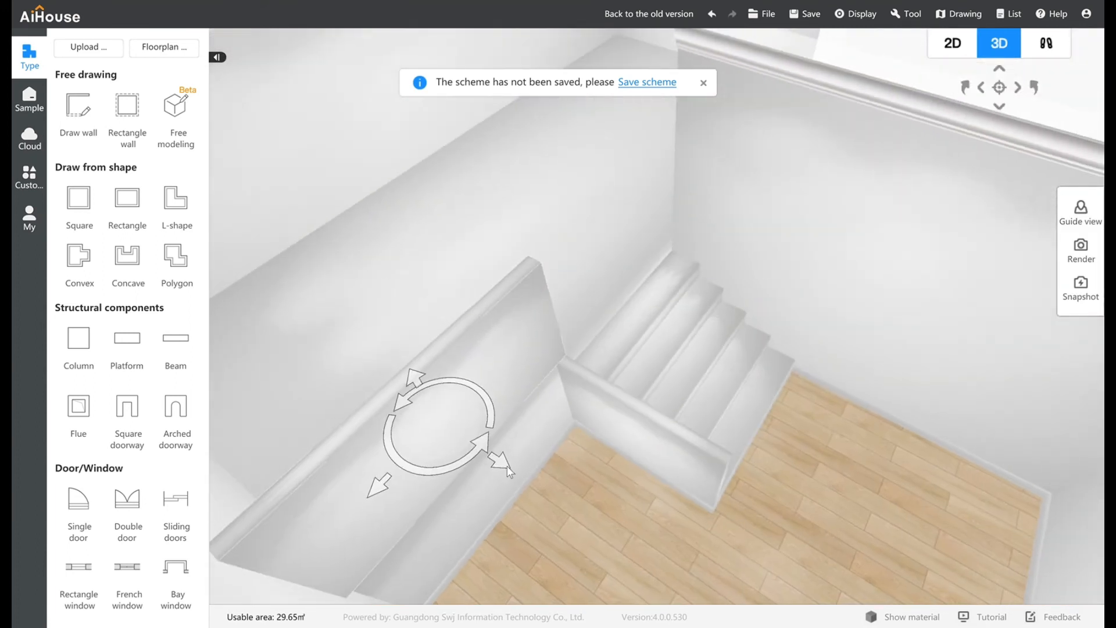
left_click_drag(636, 459, 756, 407)
Move the long panel just outside the raised floor's edge, set its elevation to 0 and height to 2000, and check it in 3D
left_click(959, 52)
left_click_drag(549, 384, 562, 383)
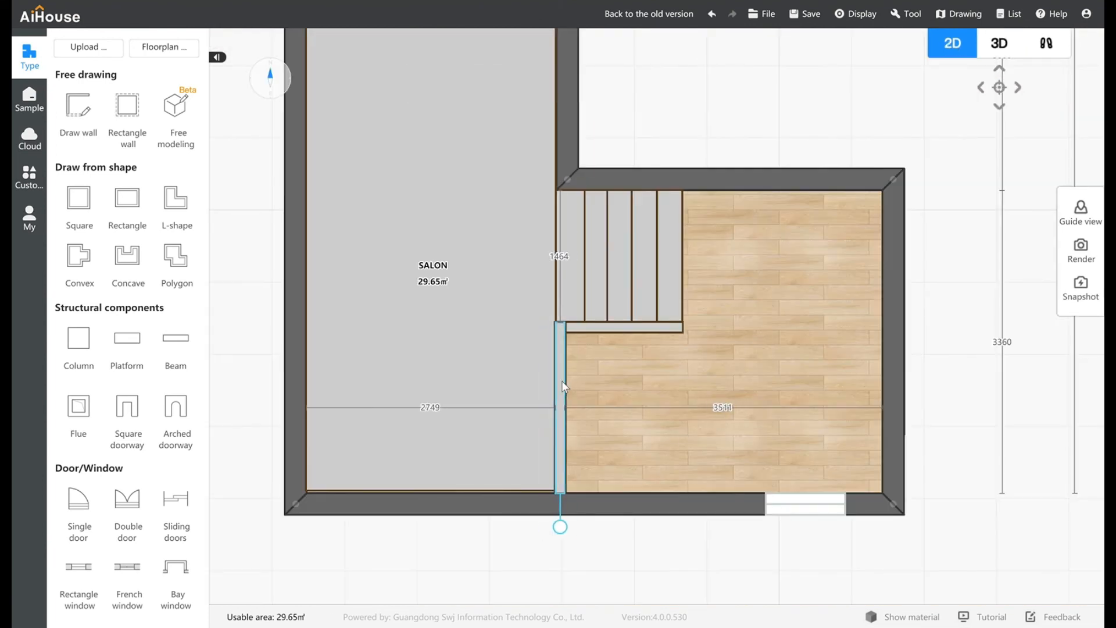
left_click(1084, 347)
type("0")
left_click(1075, 382)
key("BackSpace")
type("2")
key("Return")
left_click(767, 372)
left_click(999, 45)
left_click_drag(629, 372, 711, 361)
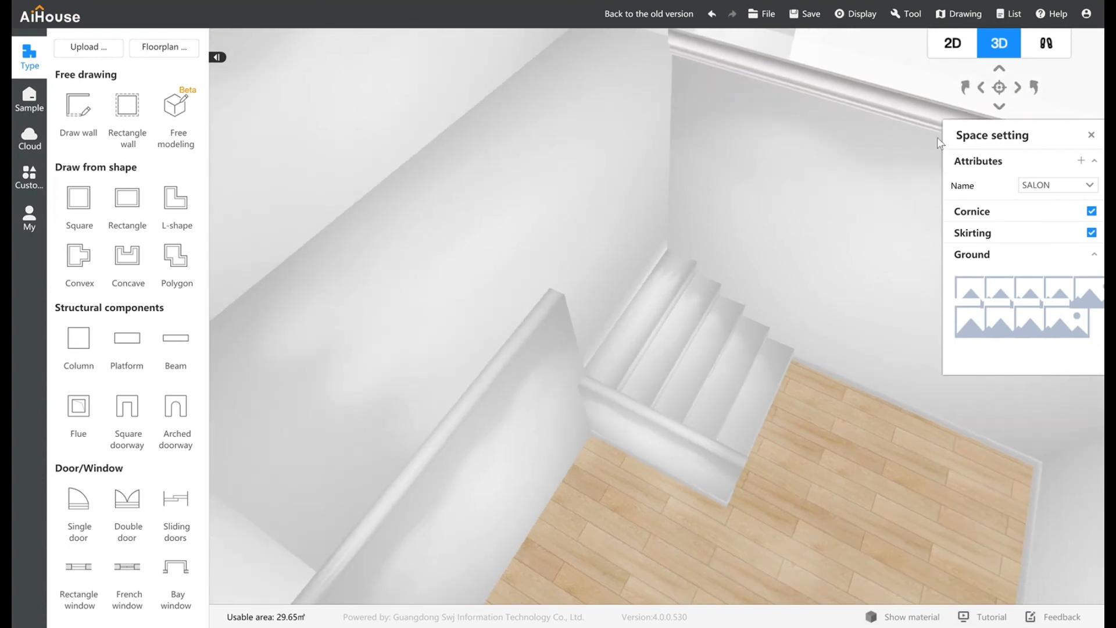
Place another platform in the 2D plan and shrink it to a post about 185 by 87 on the stair side panel
left_click(966, 56)
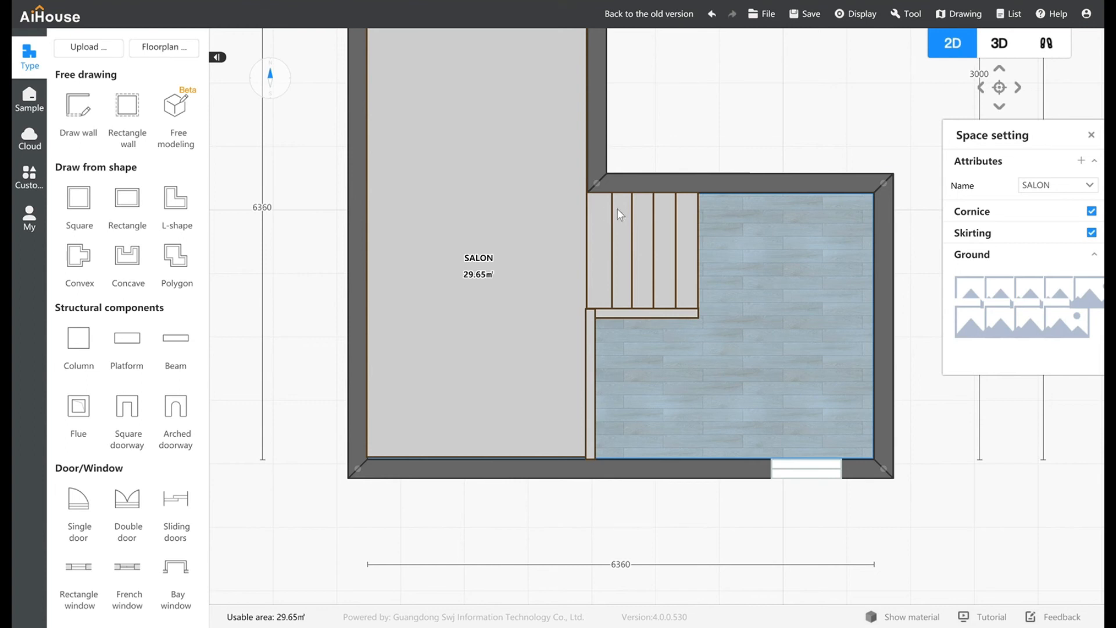
left_click(129, 344)
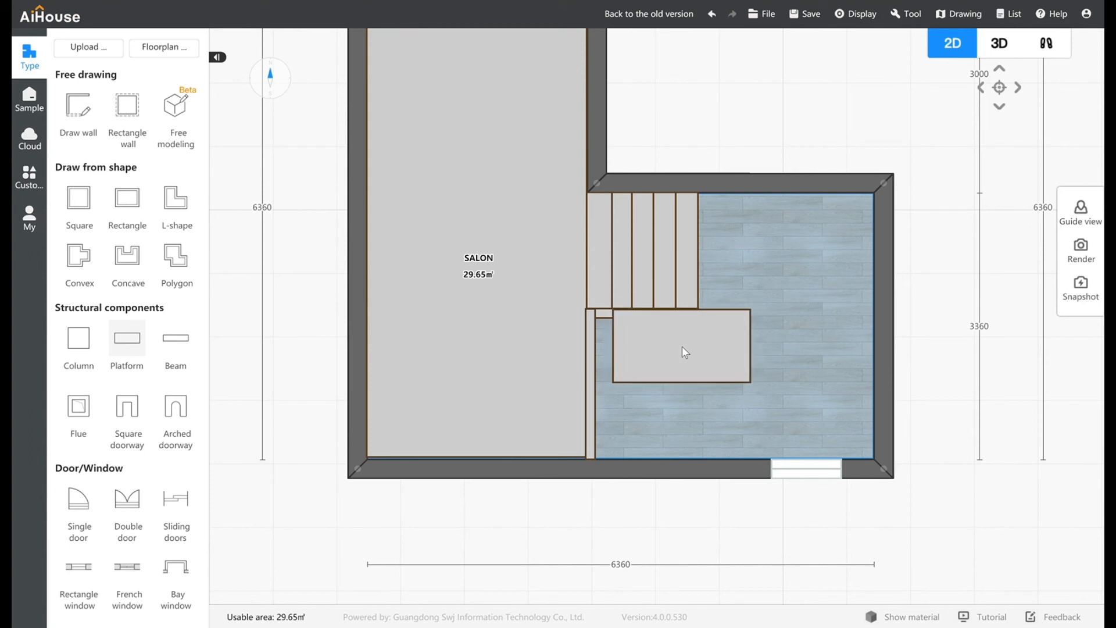
left_click(682, 346)
left_click_drag(761, 355, 620, 320)
left_click(622, 317)
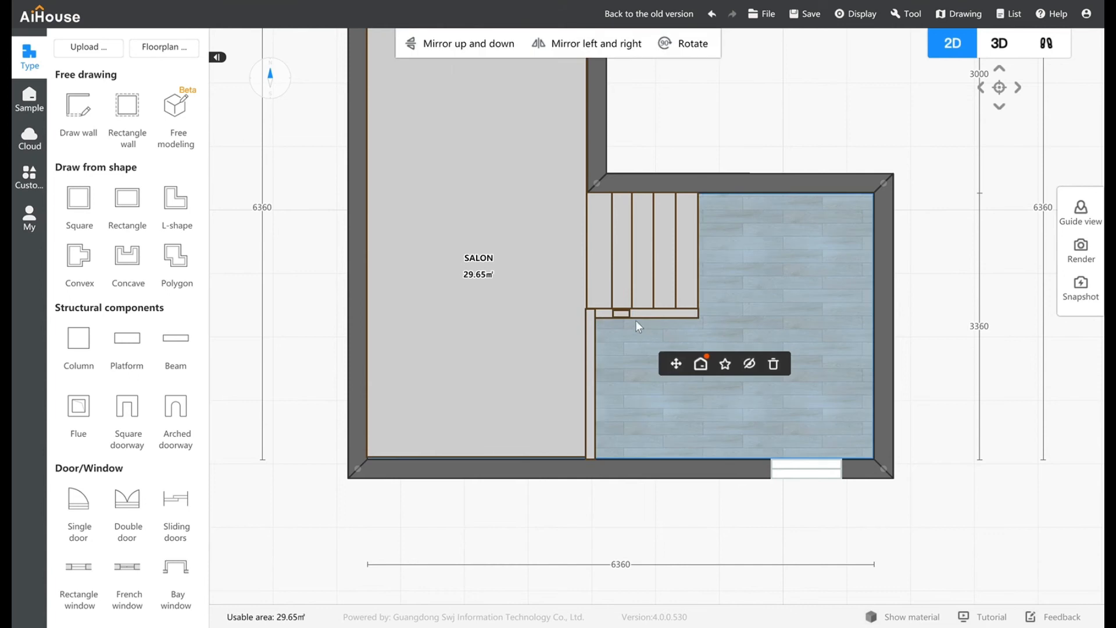
Raise the post onto the top of the stair side panel, set its height to 1000, and adjust its position slightly in 3D
left_click(1085, 350)
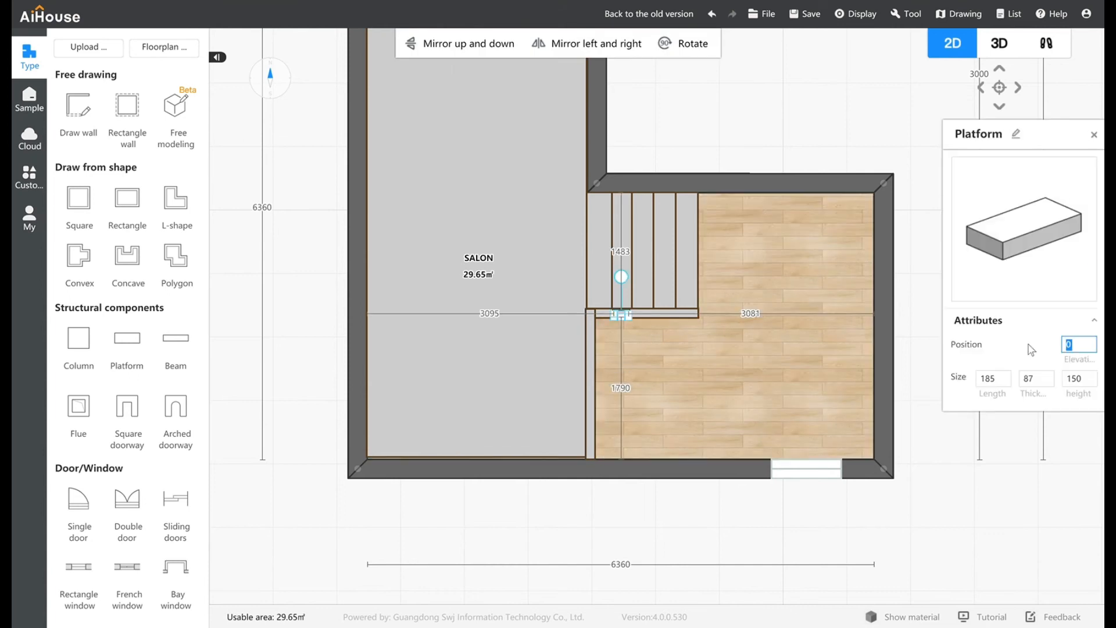
key("Return")
left_click(1090, 385)
type("1000")
key("Return")
left_click(999, 51)
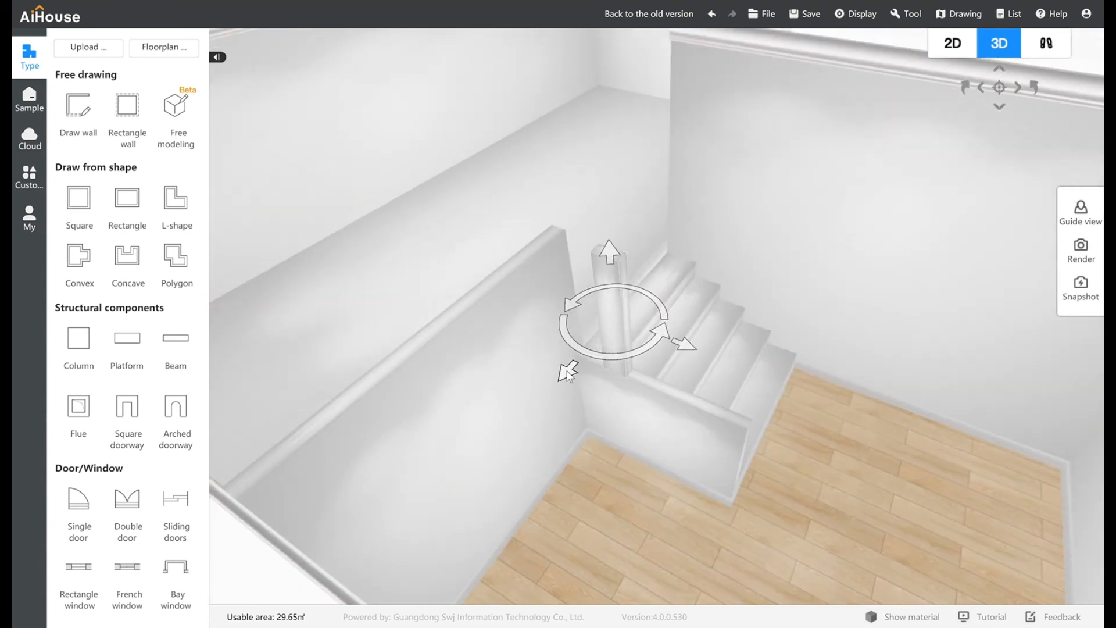
left_click_drag(569, 372, 570, 368)
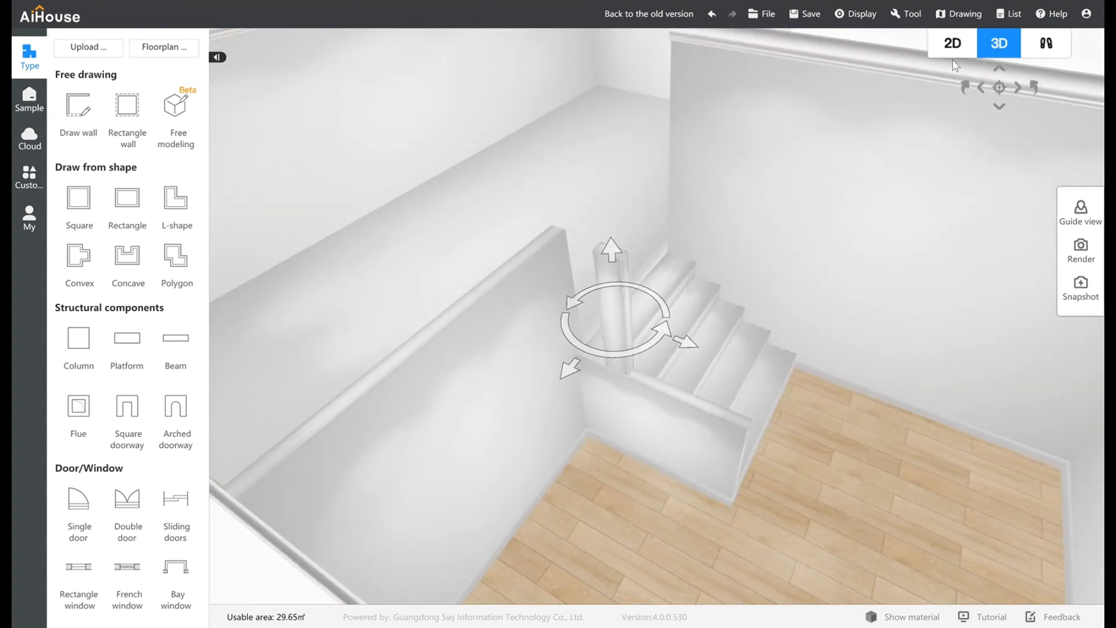
Duplicate the post in the 2D plan and place the copy farther down the stair side panel
left_click(954, 47)
left_click(622, 315)
left_click_drag(623, 314, 652, 310)
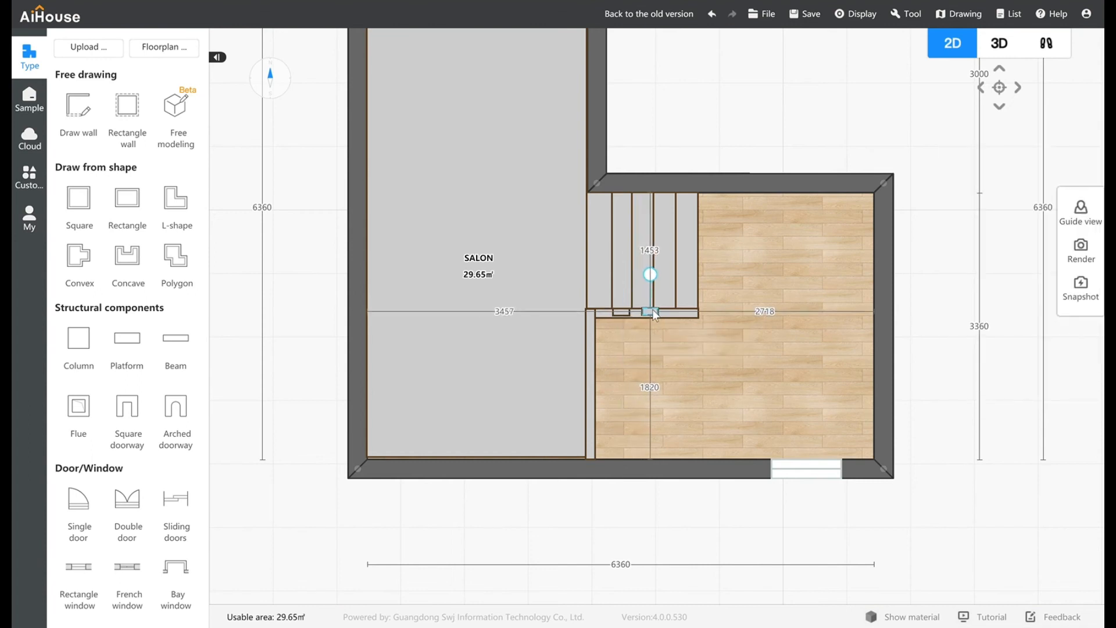
scroll(626, 308, "up", 5)
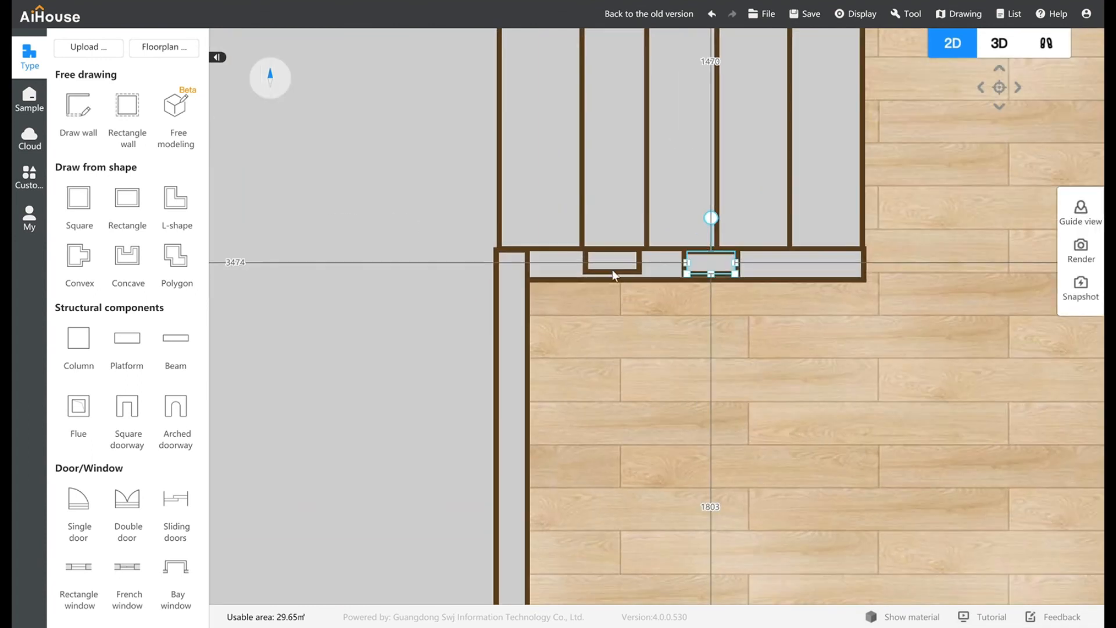
Deepen the first post to about 100 and the second to about 92 to fit the side panel's thickness
left_click(612, 270)
left_click_drag(620, 286, 622, 290)
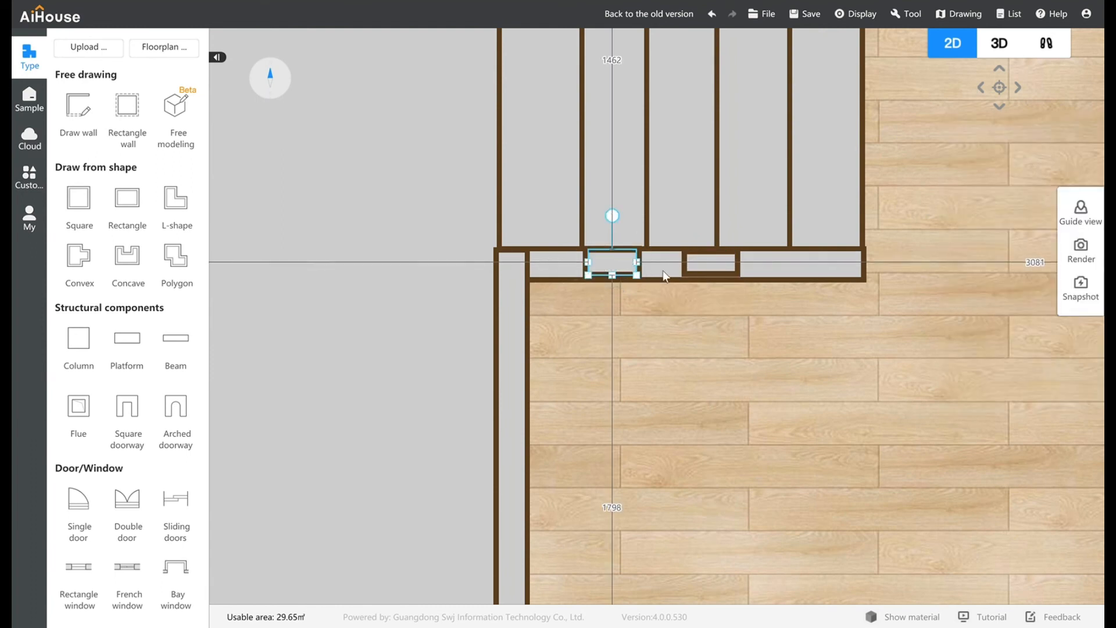
left_click(705, 273)
left_click_drag(711, 272, 711, 276)
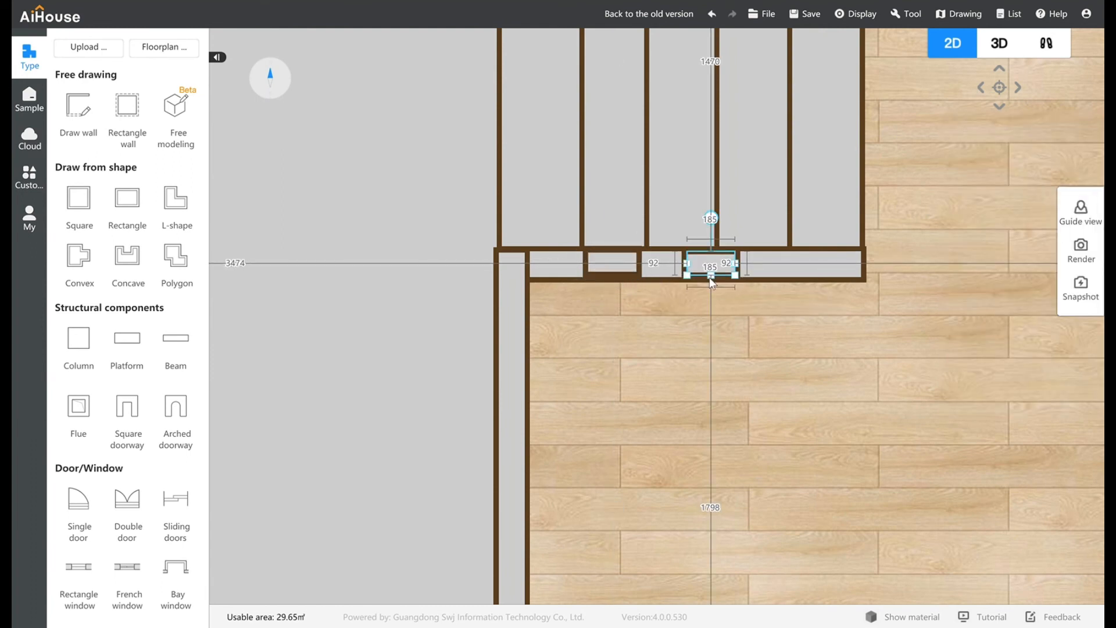
Duplicate the second post to the outer end of the stair side panel and shift the middle post to even the spacing
left_click(767, 301)
left_click_drag(779, 265, 840, 267)
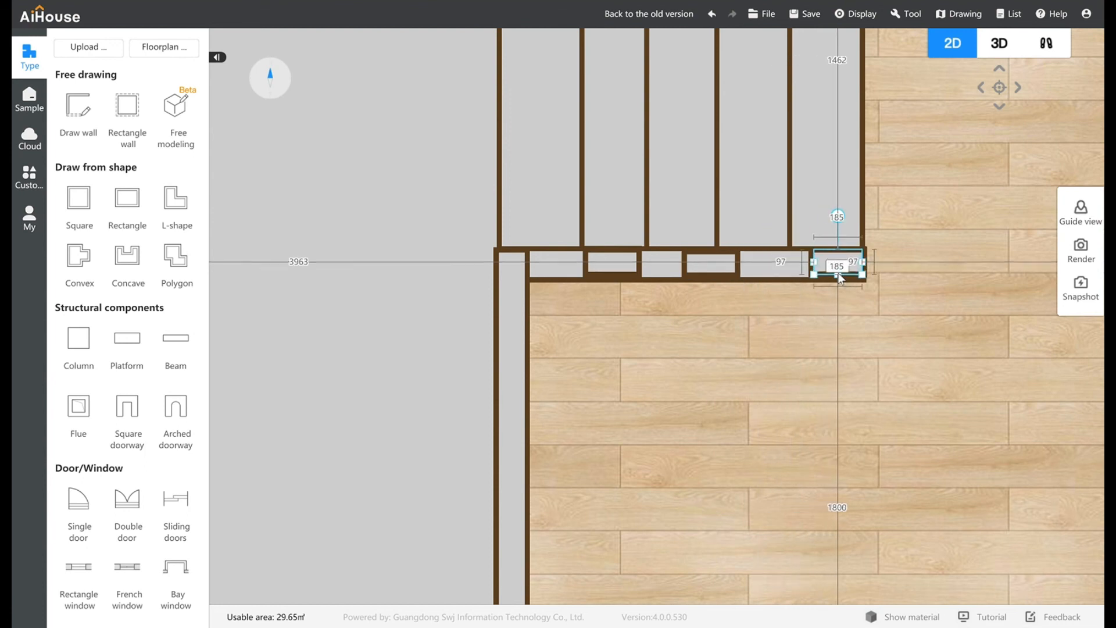
left_click(725, 268)
left_click_drag(722, 263, 742, 264)
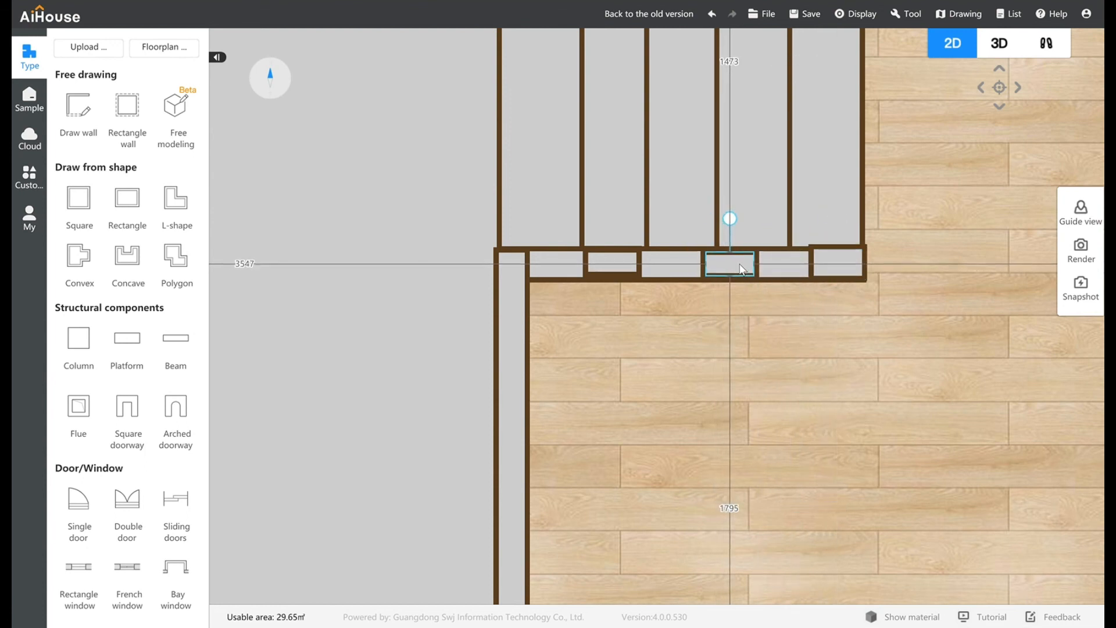
Reduce the end post's depth in the 2D plan to fit within the stair side panel's thickness
left_click(839, 250)
left_click_drag(836, 252, 848, 286)
left_click(874, 253)
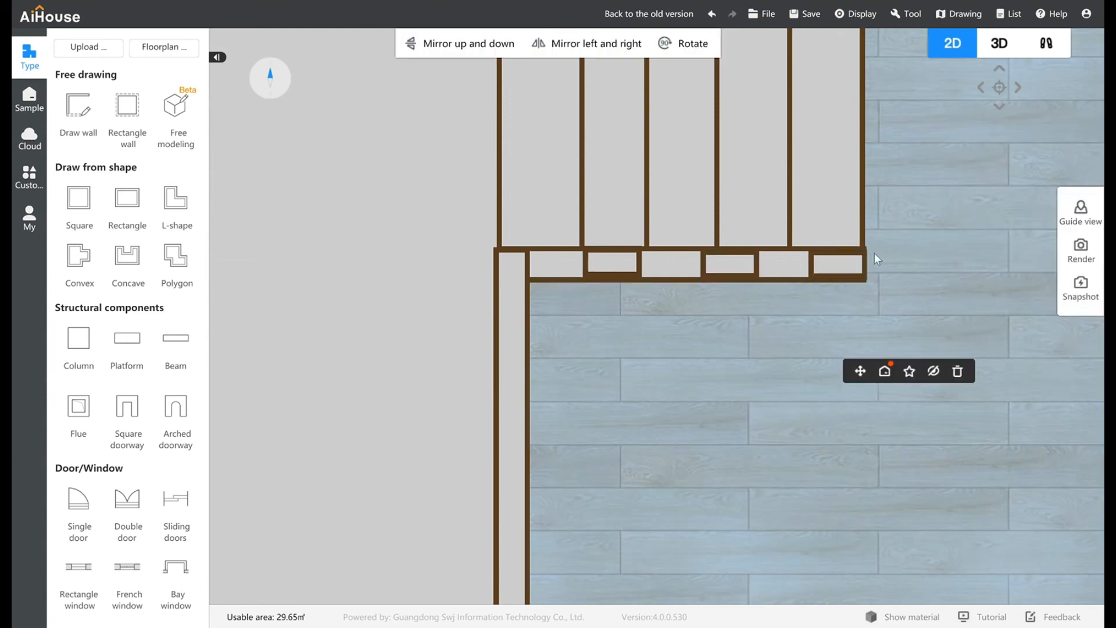
Place a new platform in the 2D plan and shrink it to a handrail about 1277 by 97 over the row of posts
left_click(132, 352)
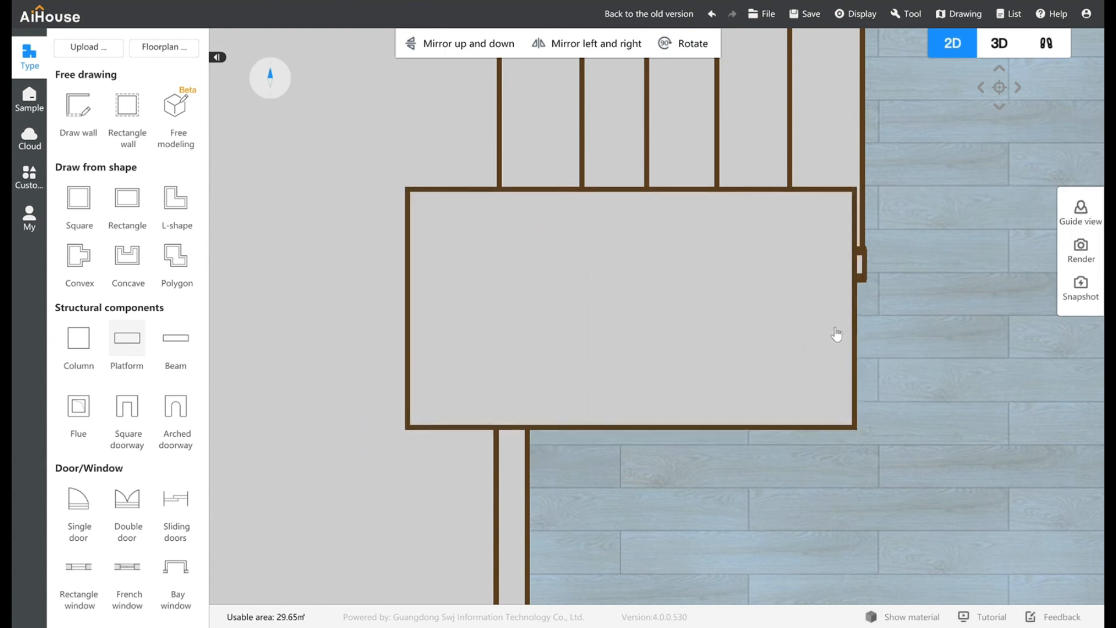
left_click(761, 381)
left_click_drag(763, 489, 741, 284)
left_click_drag(976, 272, 865, 267)
left_click(832, 266)
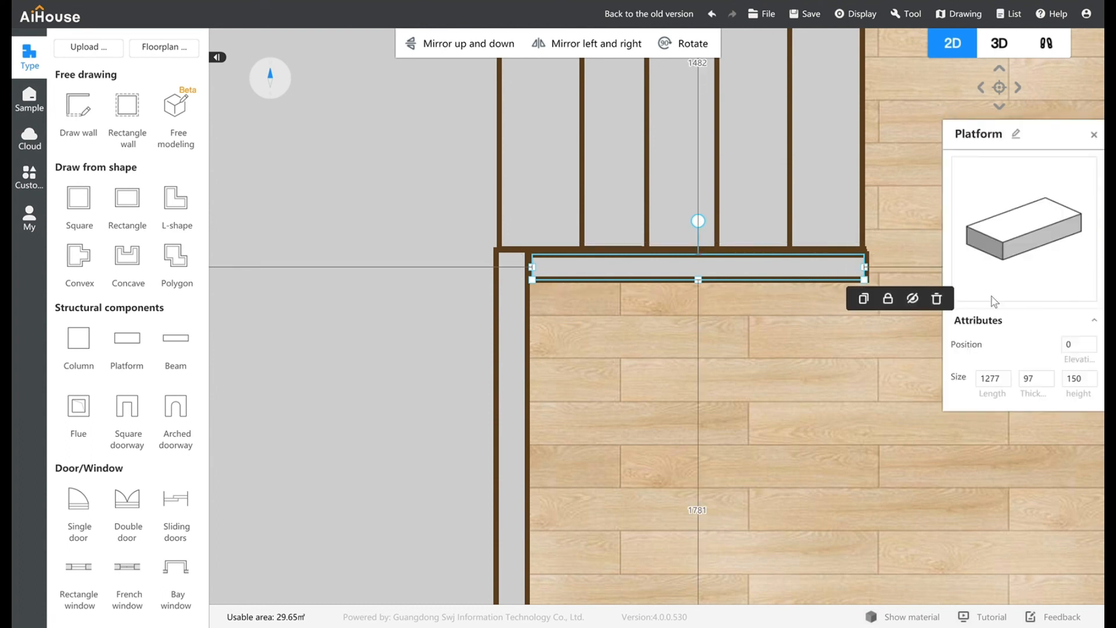
Set the handrail's elevation to 2000, lower it slightly onto the posts in 3D, and check the railing from the stair side
left_click_drag(1091, 348, 996, 339)
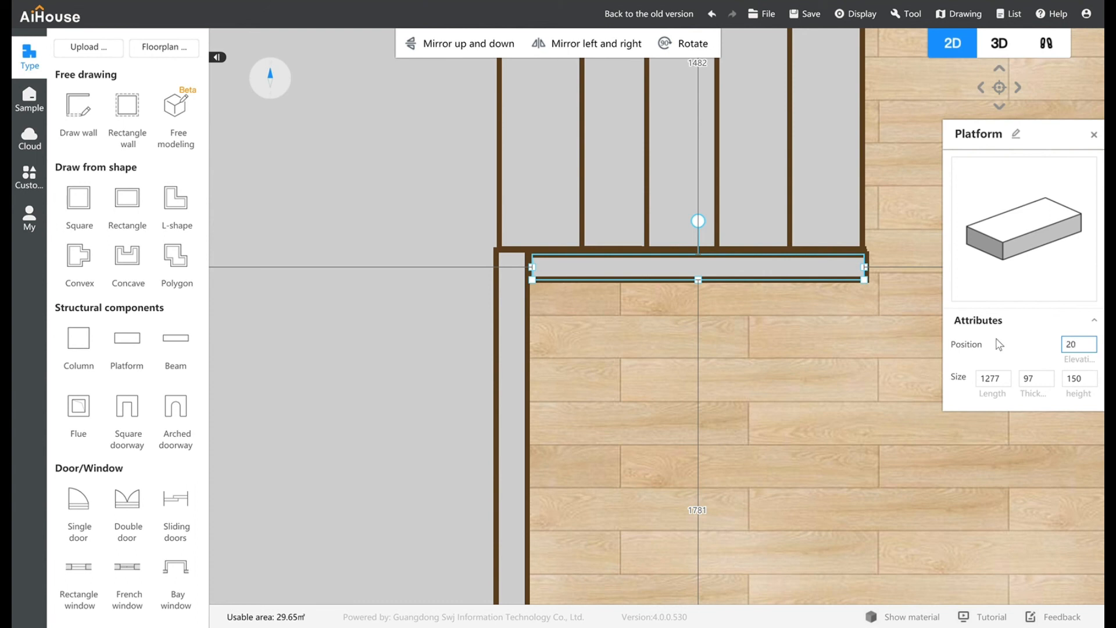
type("2000")
key("Return")
left_click(997, 51)
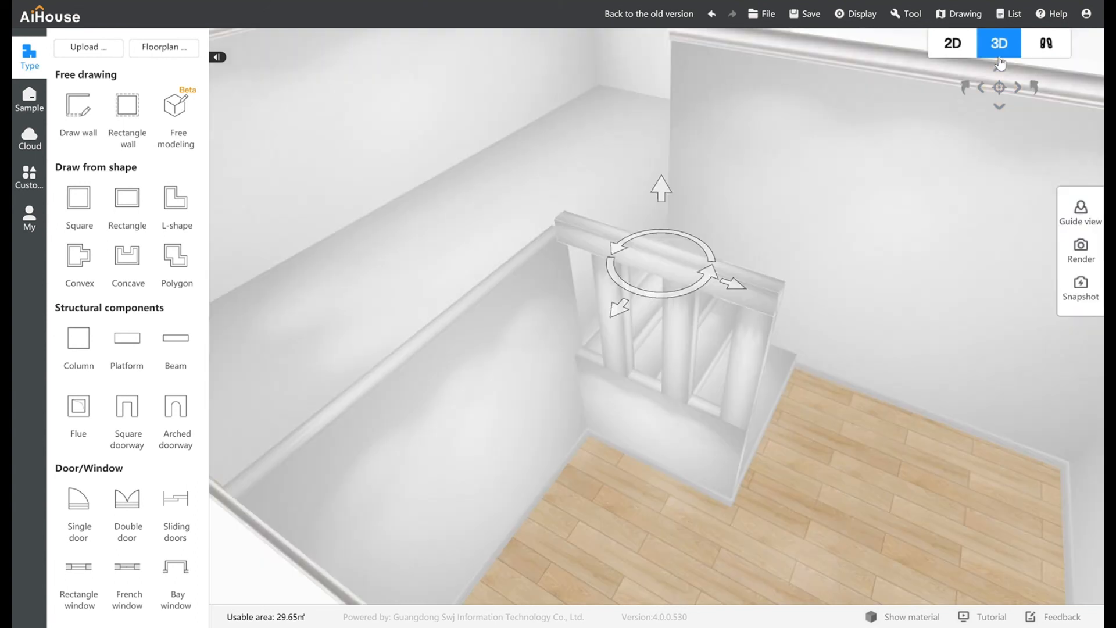
left_click_drag(661, 188, 664, 207)
left_click_drag(734, 234, 689, 243)
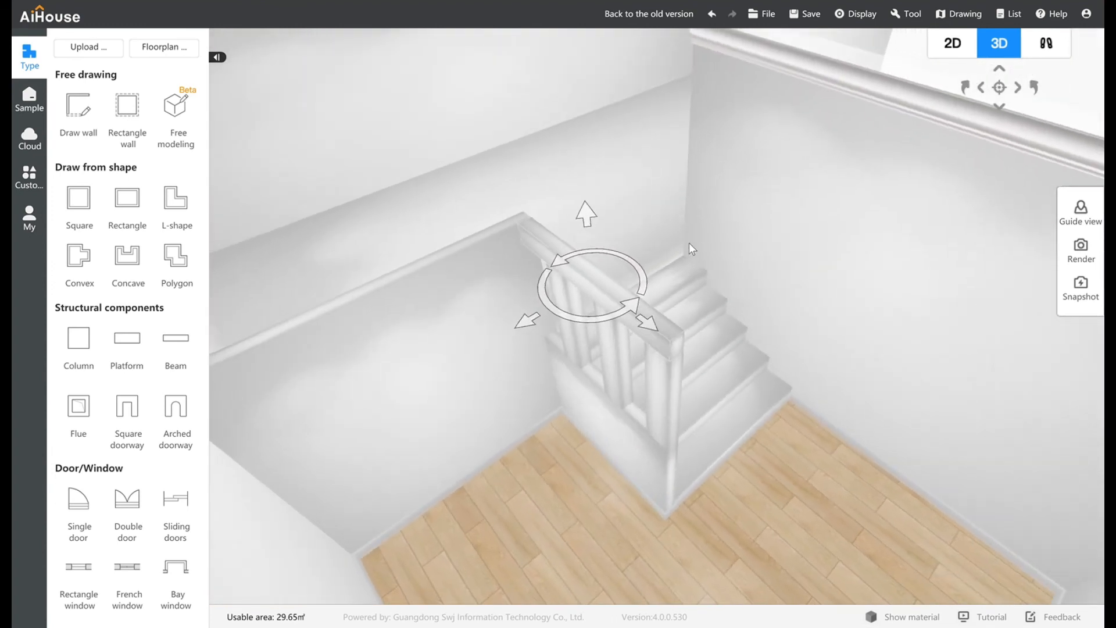
left_click_drag(557, 306, 901, 513)
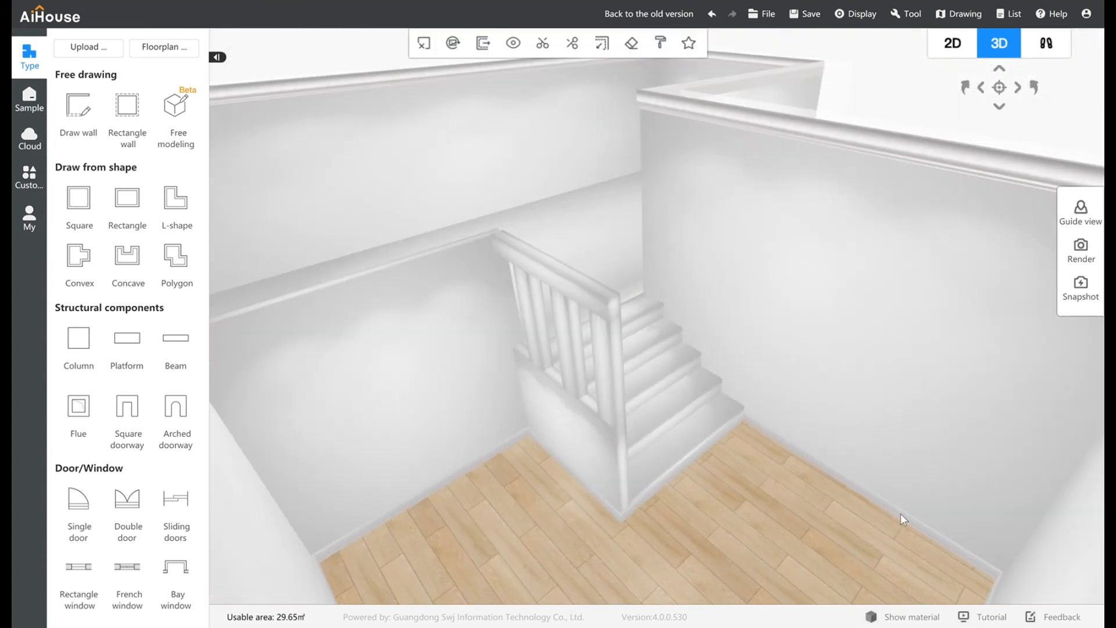